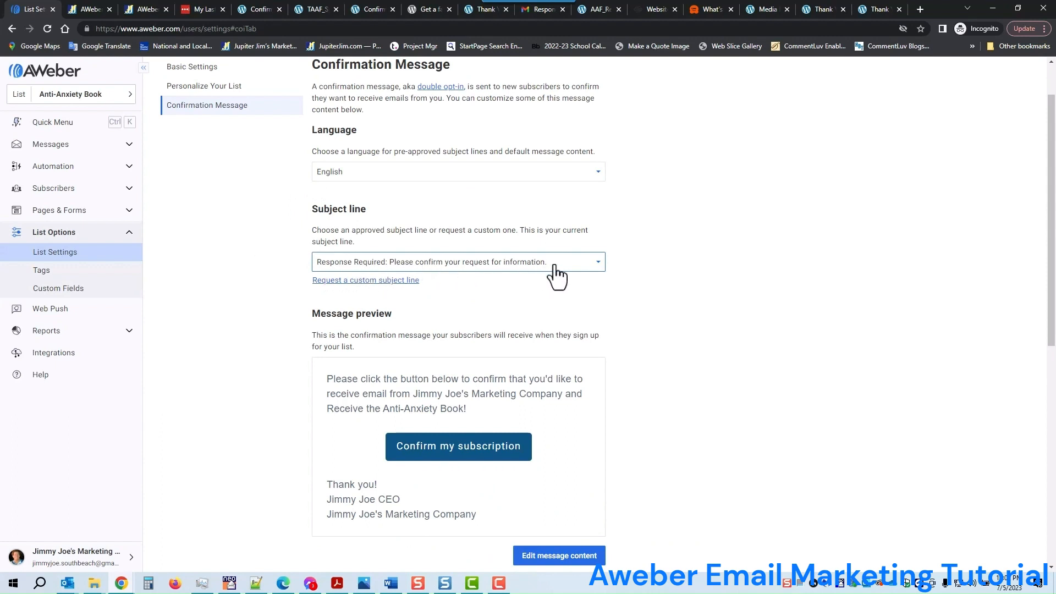
Review the confirmation message's approved subject line options, message preview and confirmation settings.
{"action": "left_click", "coordinate": [598, 264]}
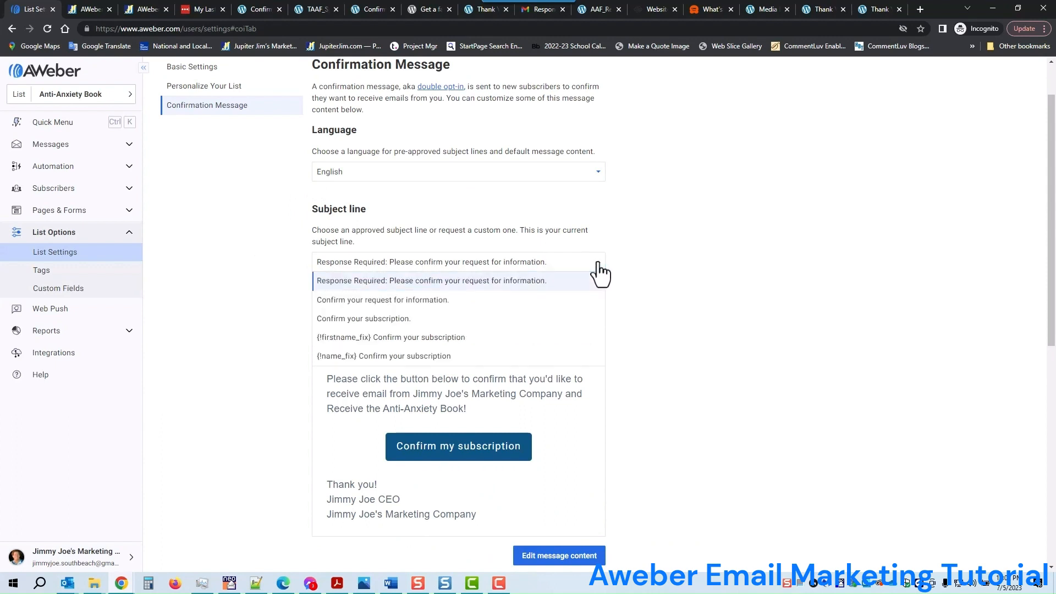
{"action": "left_click", "coordinate": [600, 270]}
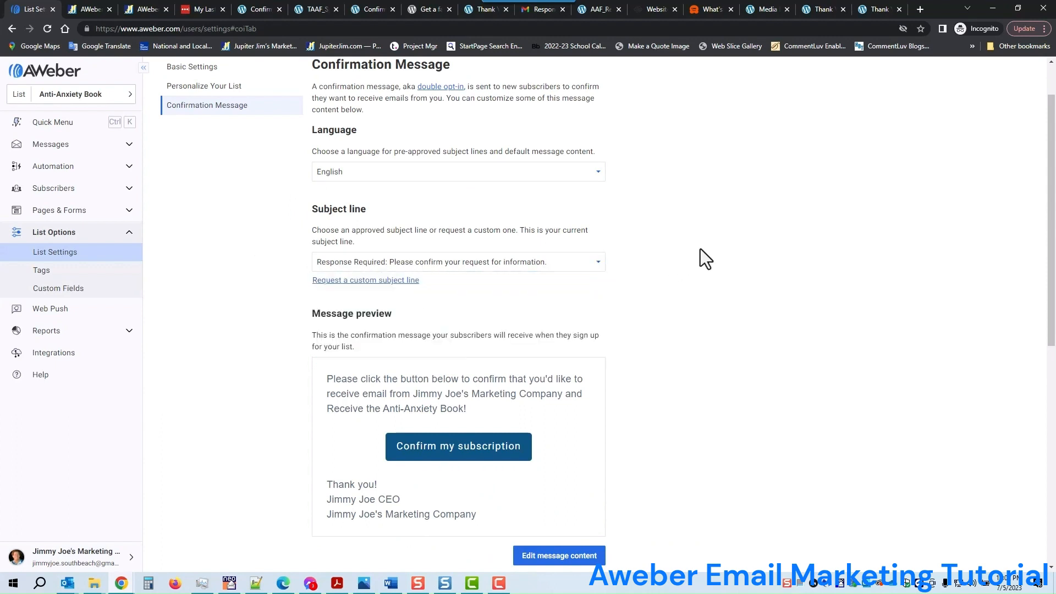
{"action": "scroll", "coordinate": [701, 249], "scroll_direction": "down", "scroll_amount": 1}
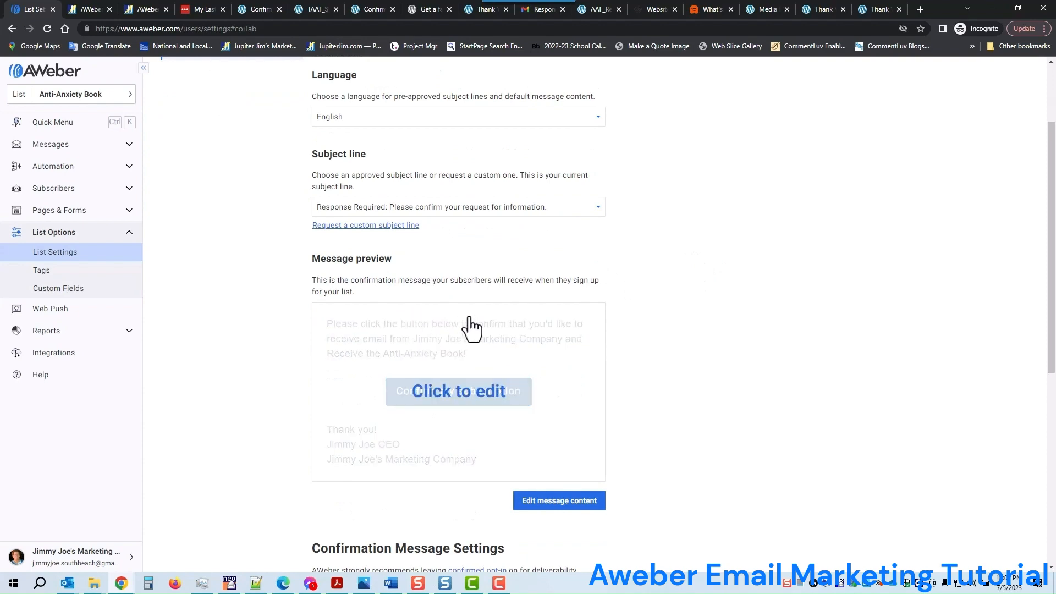
{"action": "scroll", "coordinate": [792, 267], "scroll_direction": "down", "scroll_amount": 5}
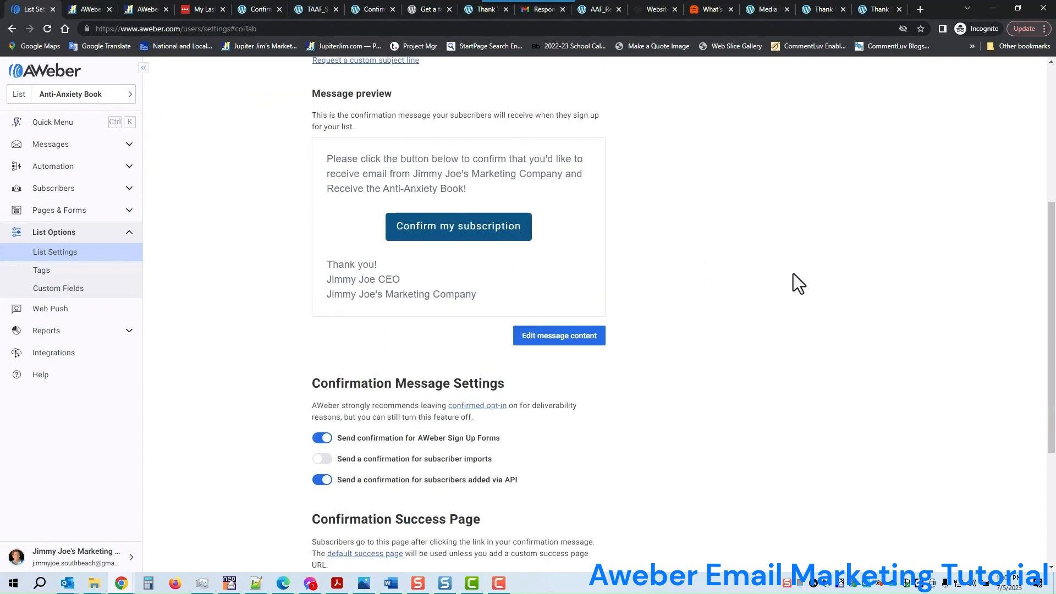
{"action": "scroll", "coordinate": [797, 277], "scroll_direction": "down", "scroll_amount": 1}
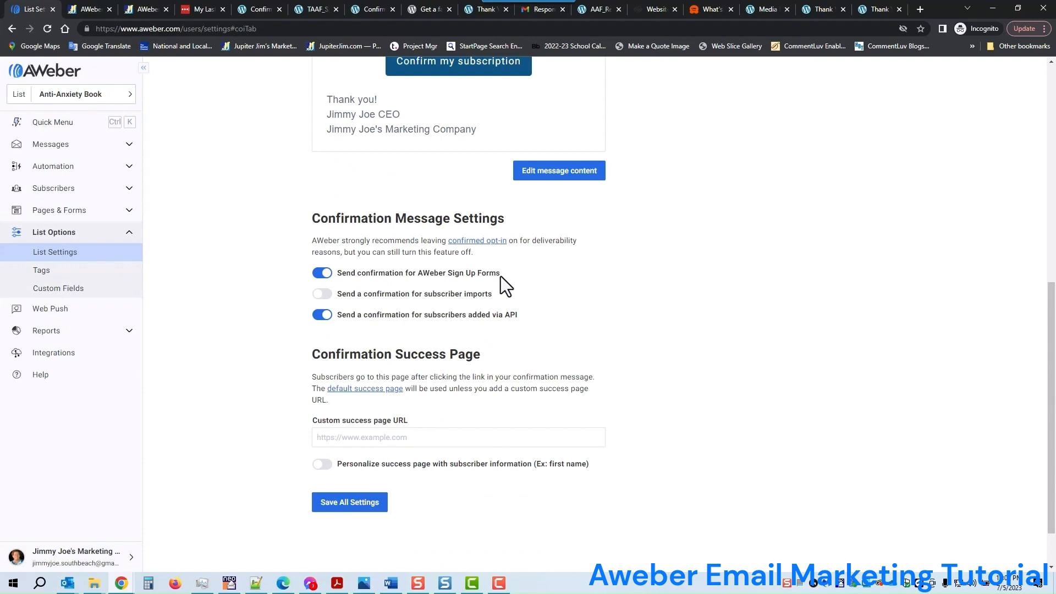
{"action": "scroll", "coordinate": [716, 225], "scroll_direction": "up", "scroll_amount": 2}
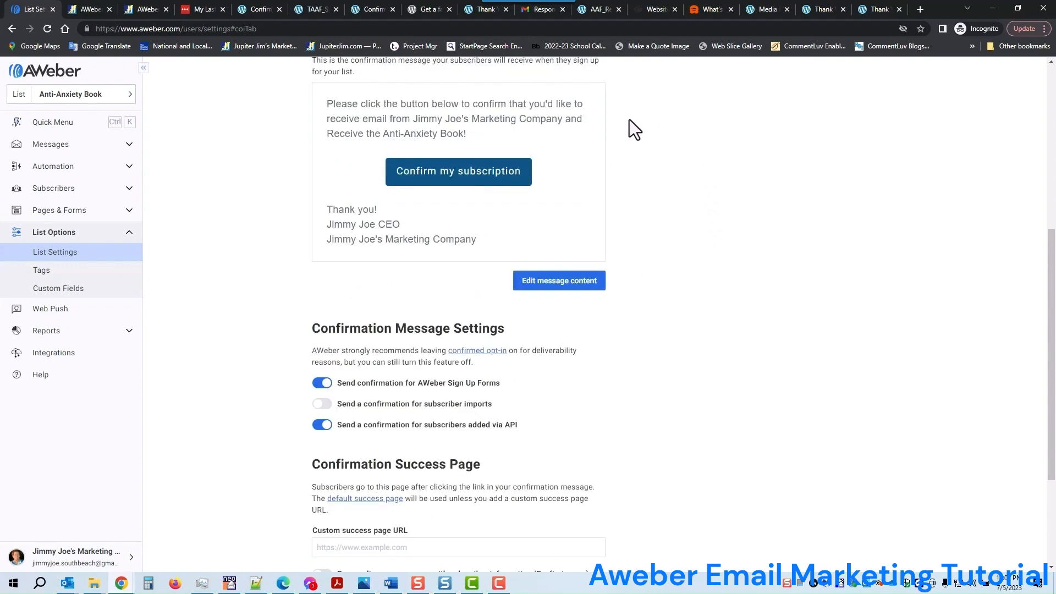
{"action": "scroll", "coordinate": [683, 226], "scroll_direction": "down", "scroll_amount": 2}
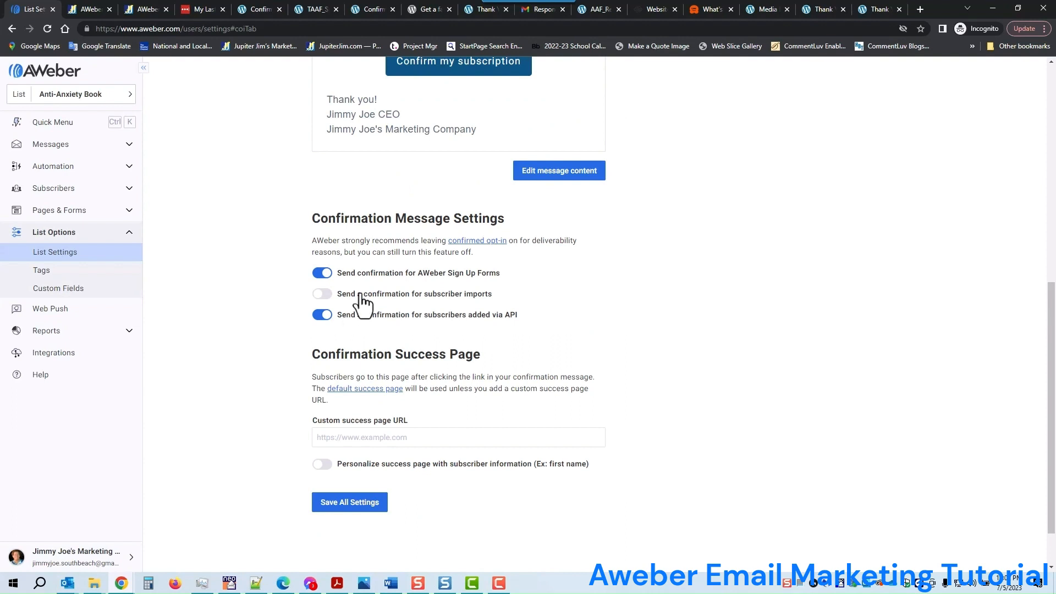
Turn off sending a confirmation for subscribers added via API in the confirmation message settings.
{"action": "scroll", "coordinate": [578, 282], "scroll_direction": "down", "scroll_amount": 1}
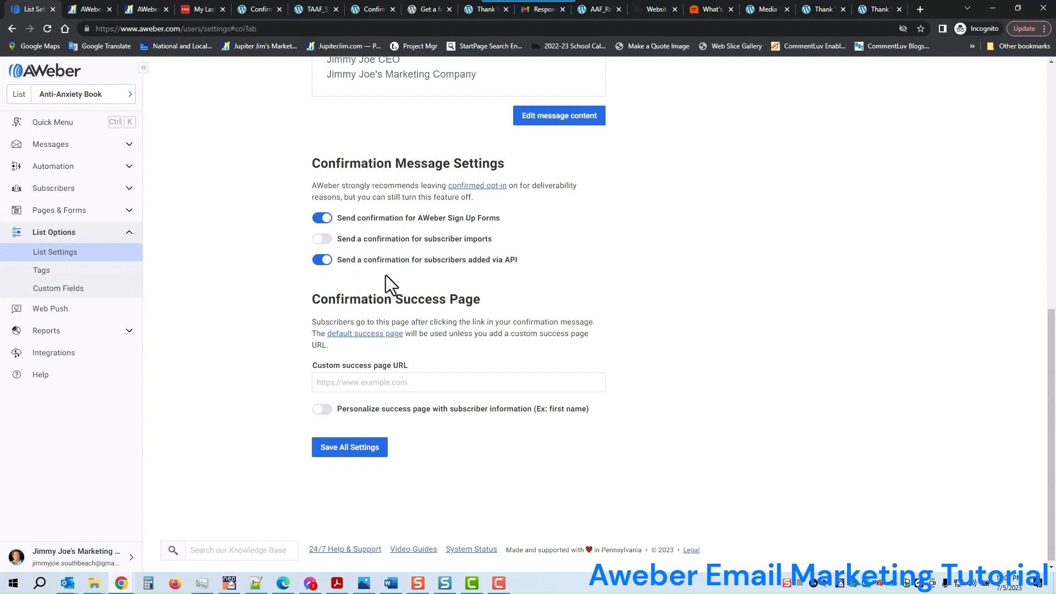
{"action": "left_click", "coordinate": [319, 261]}
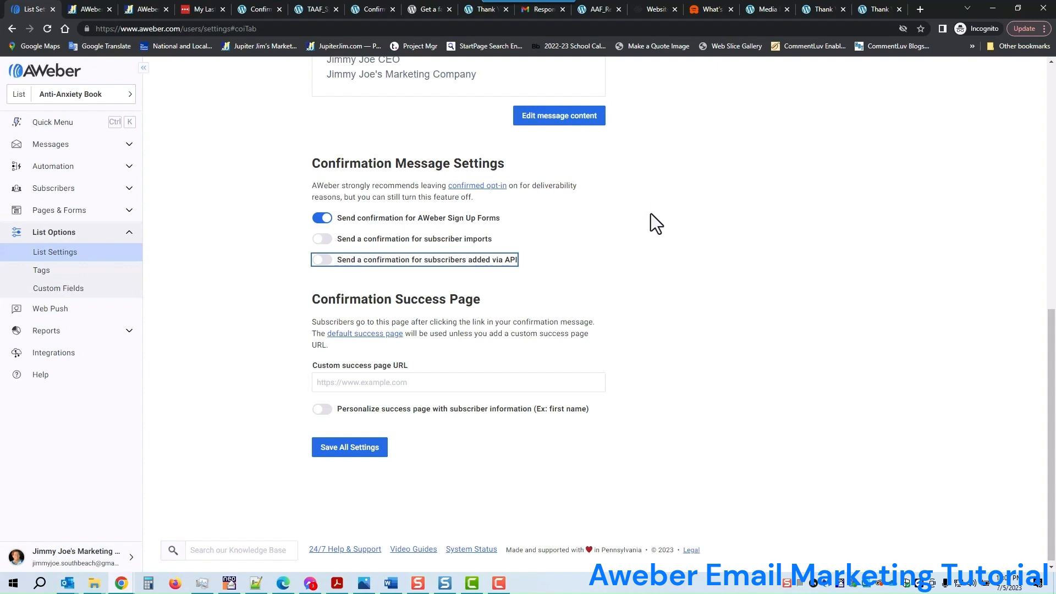
{"action": "scroll", "coordinate": [645, 215], "scroll_direction": "down", "scroll_amount": 1}
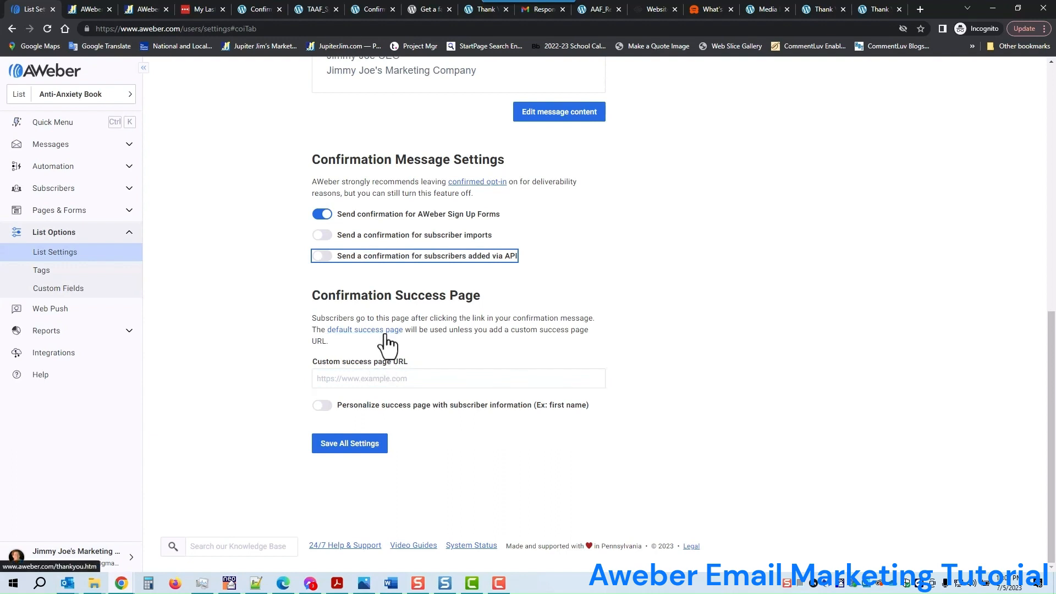
Copy the full web address of the Confirmation Success Anti-Anxiety Book page.
{"action": "left_click", "coordinate": [259, 8]}
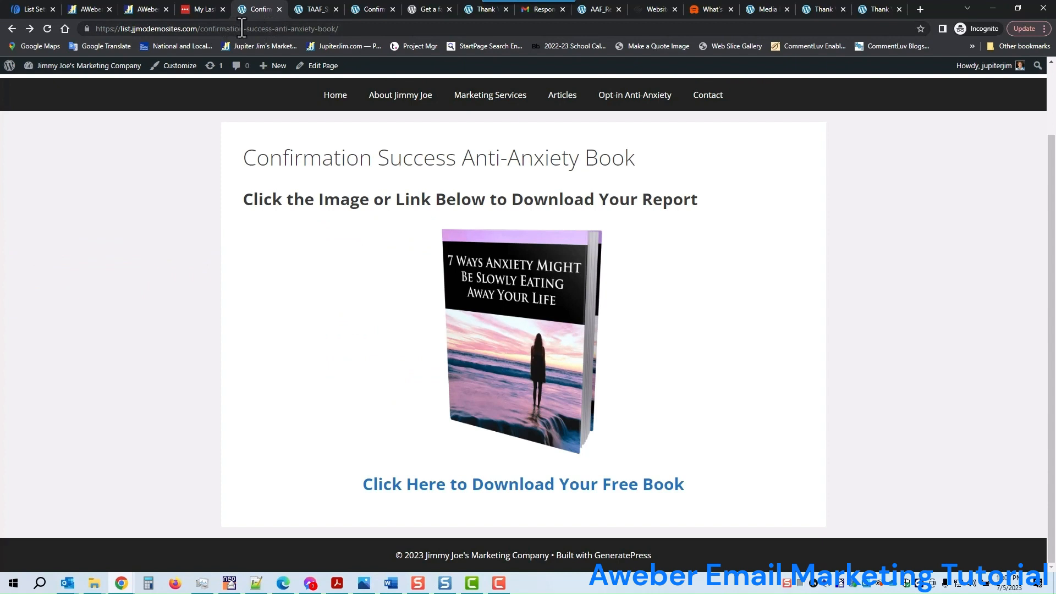
{"action": "left_click_drag", "start_coordinate": [329, 29], "coordinate": [201, 37]}
{"action": "left_click", "coordinate": [336, 27]}
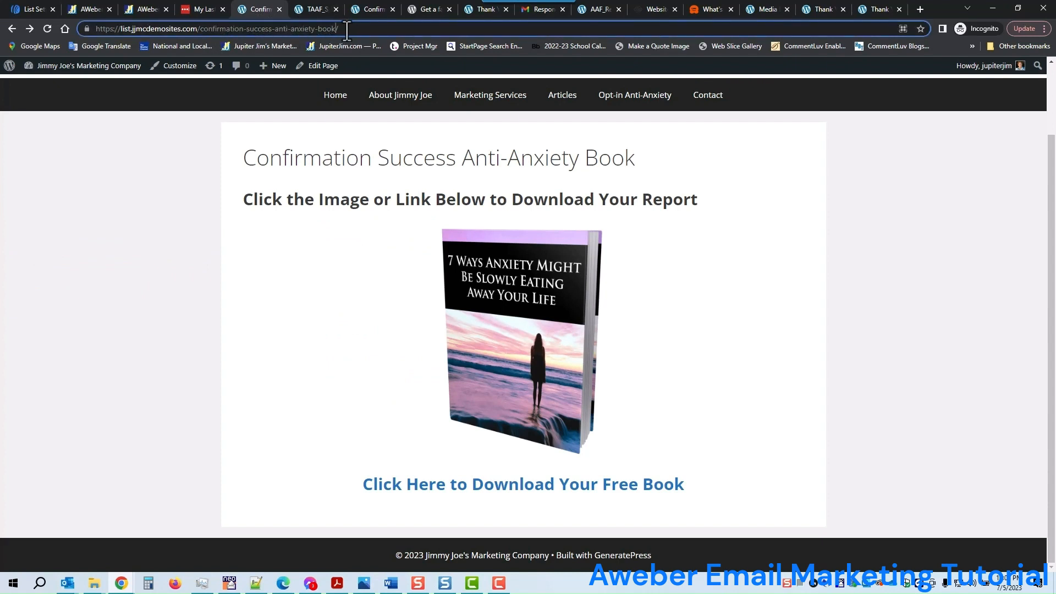
{"action": "left_click_drag", "start_coordinate": [353, 30], "coordinate": [71, 39]}
{"action": "key", "text": "ctrl+c"}
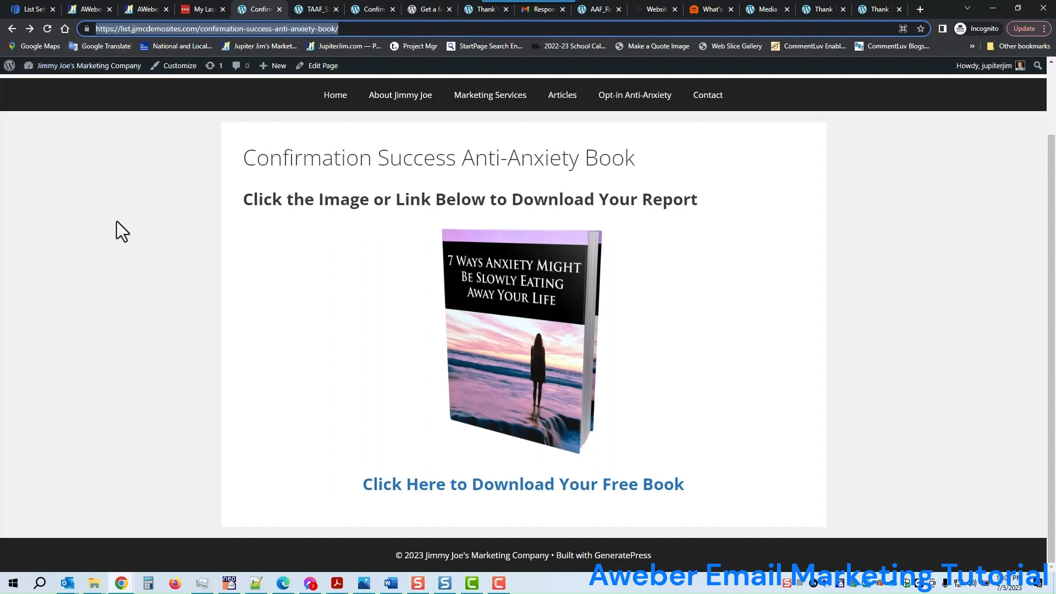
{"action": "left_click", "coordinate": [29, 6]}
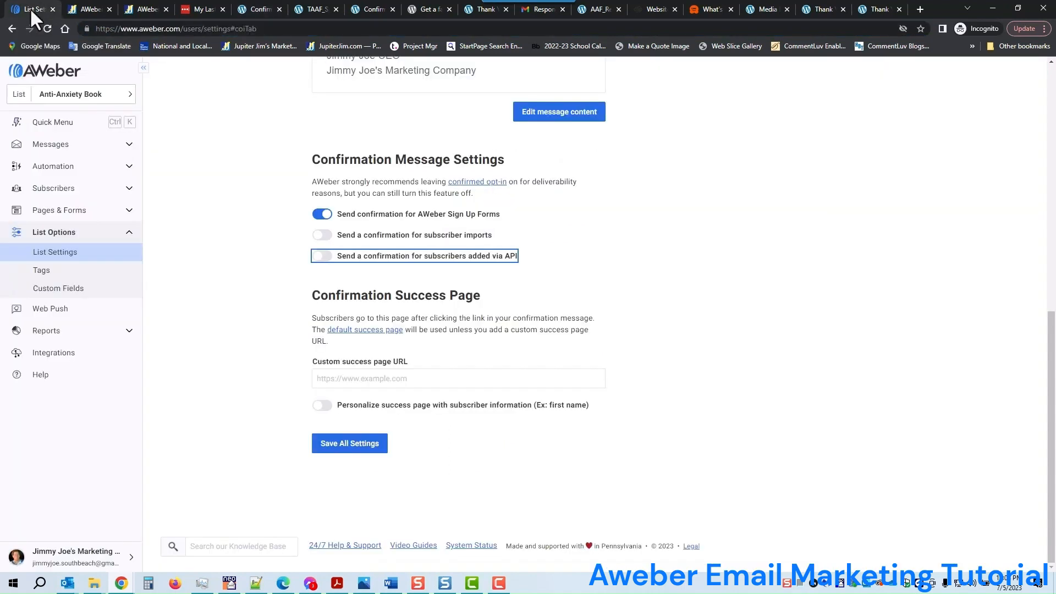
{"action": "left_click", "coordinate": [335, 379]}
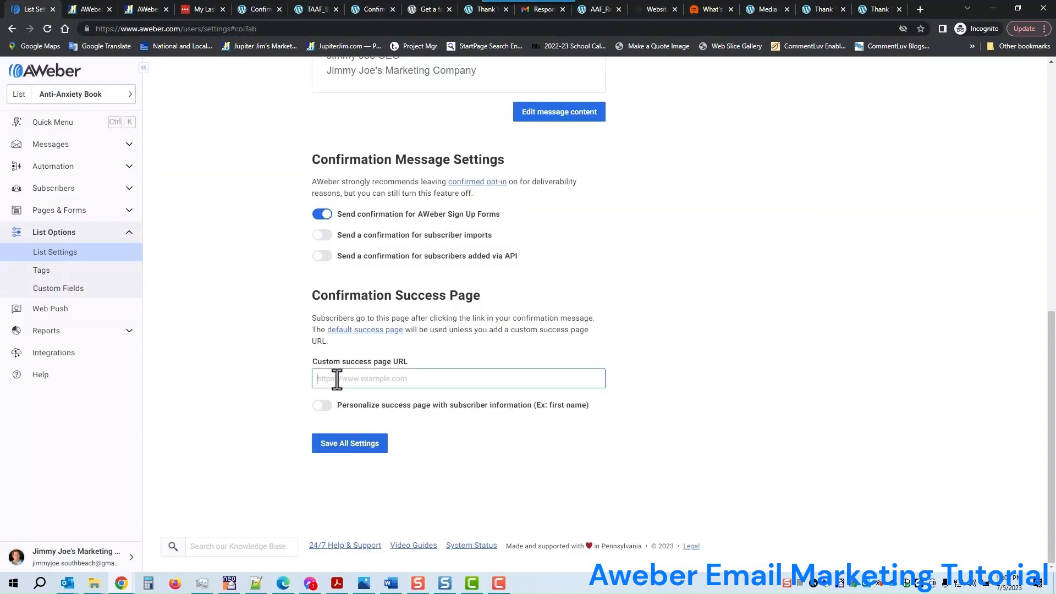
{"action": "key", "text": "ctrl+v"}
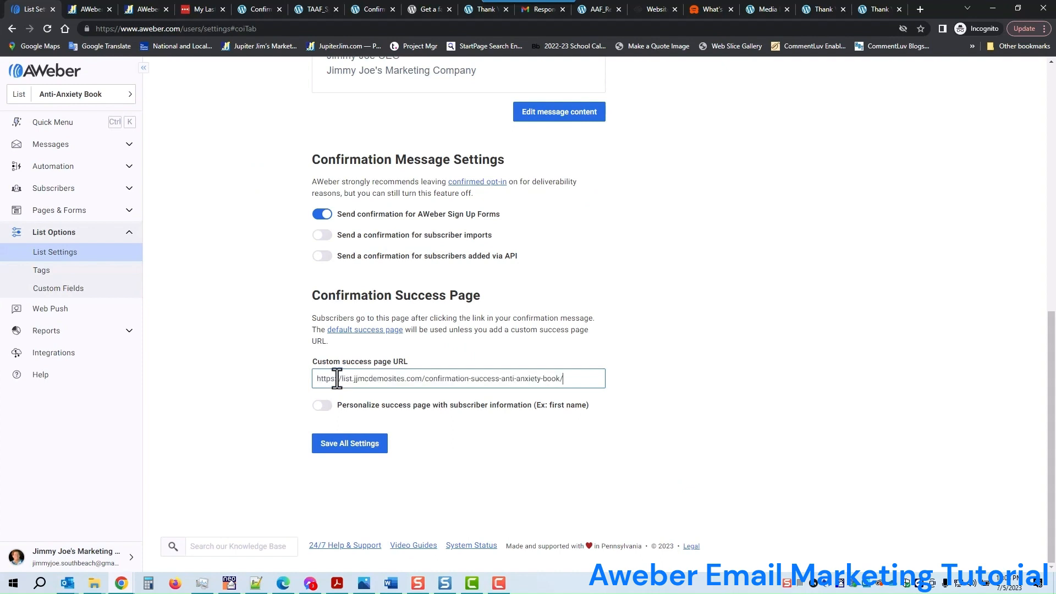
{"action": "left_click", "coordinate": [642, 345]}
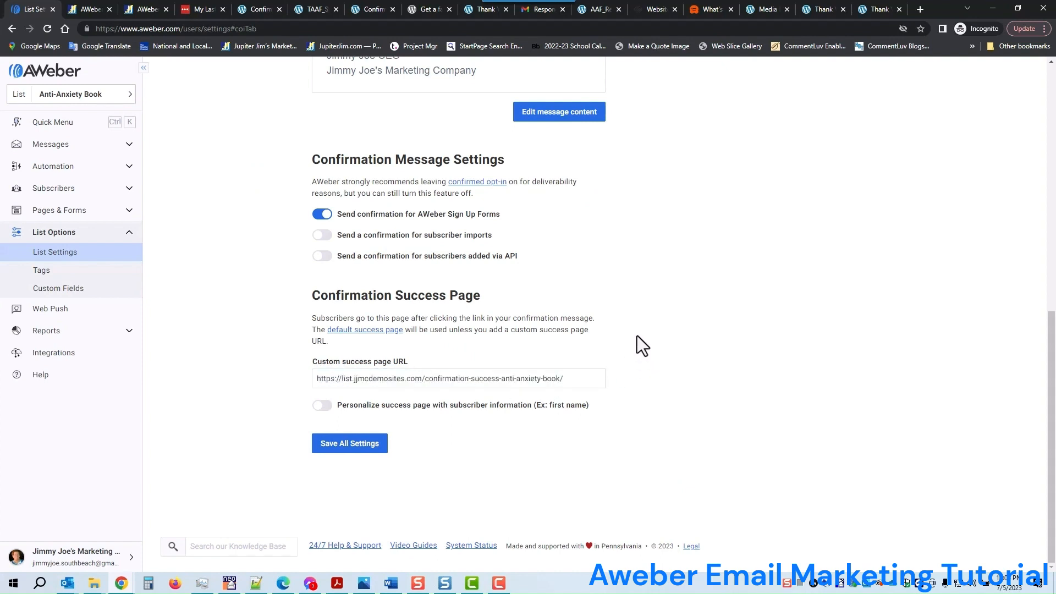
{"action": "left_click", "coordinate": [342, 450]}
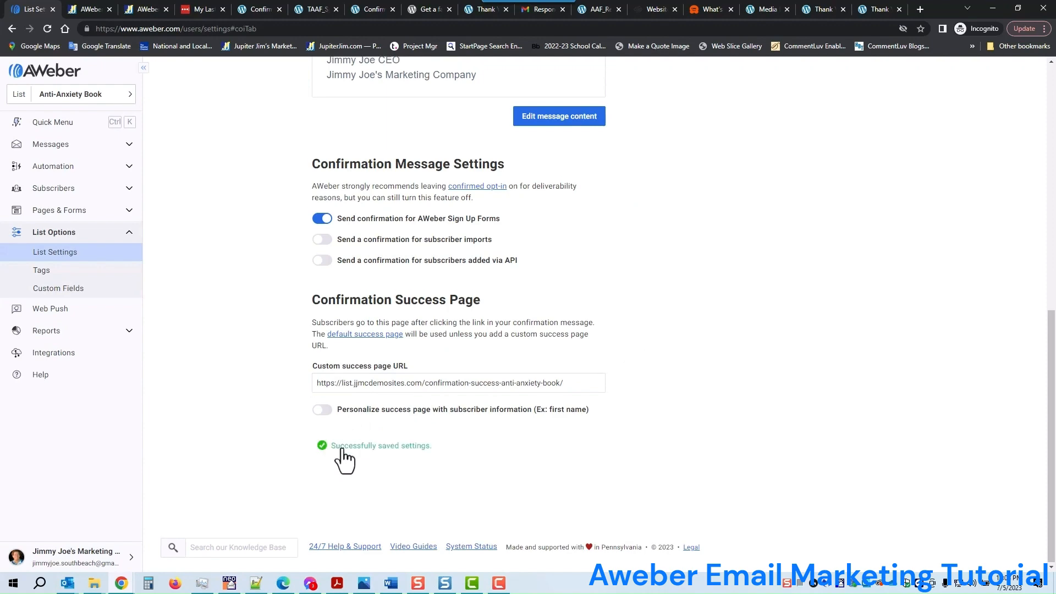
Review the list's basic settings and its personalization details.
{"action": "scroll", "coordinate": [266, 417], "scroll_direction": "up", "scroll_amount": 9}
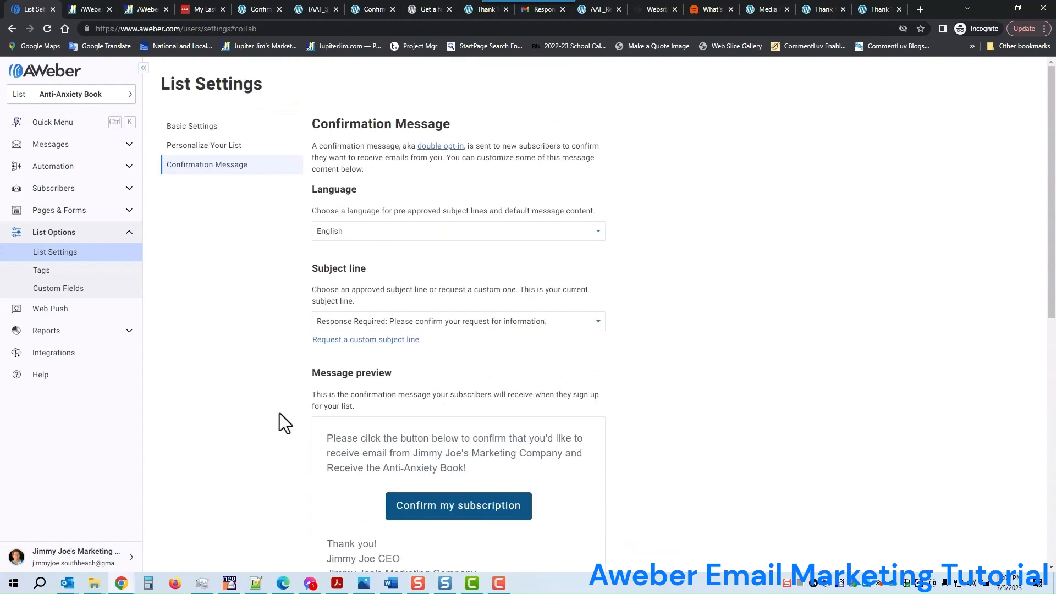
{"action": "left_click", "coordinate": [207, 128]}
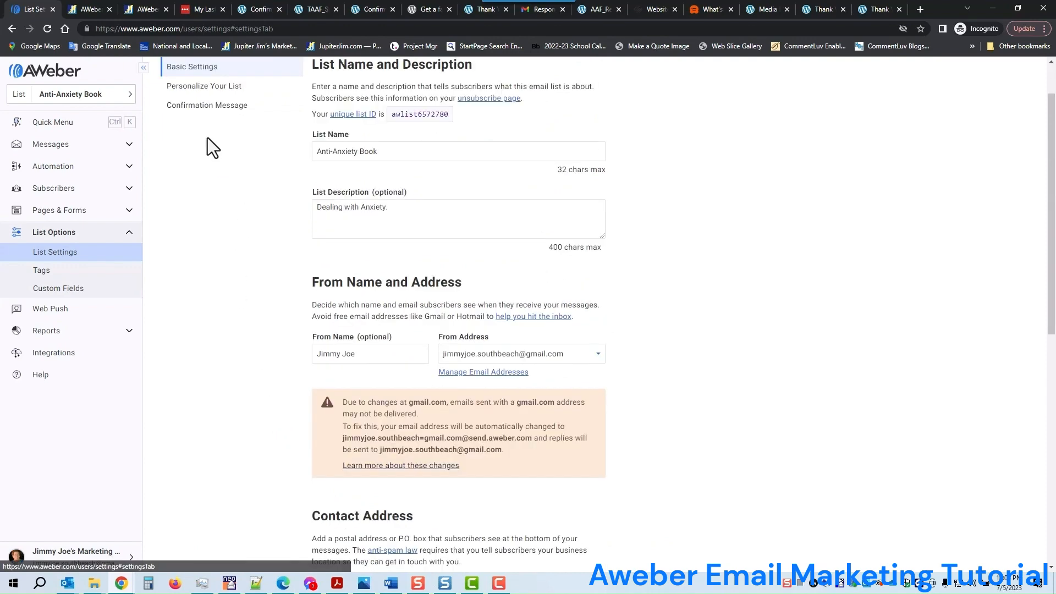
{"action": "left_click", "coordinate": [204, 87]}
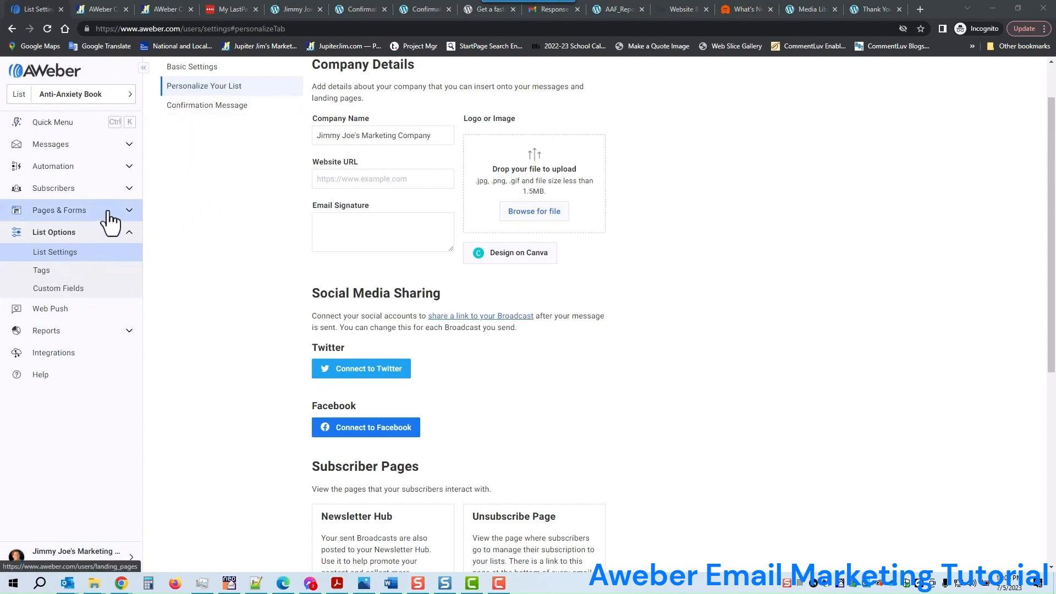
Start creating a new sign up form for a website for the Anti-Anxiety Book list.
{"action": "left_click", "coordinate": [61, 215]}
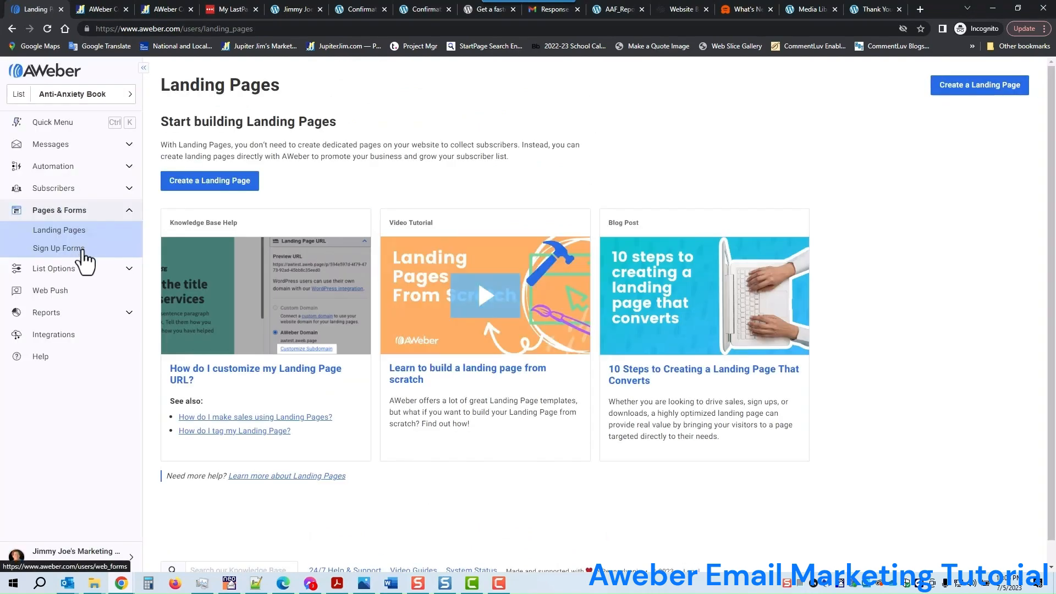
{"action": "left_click", "coordinate": [57, 248]}
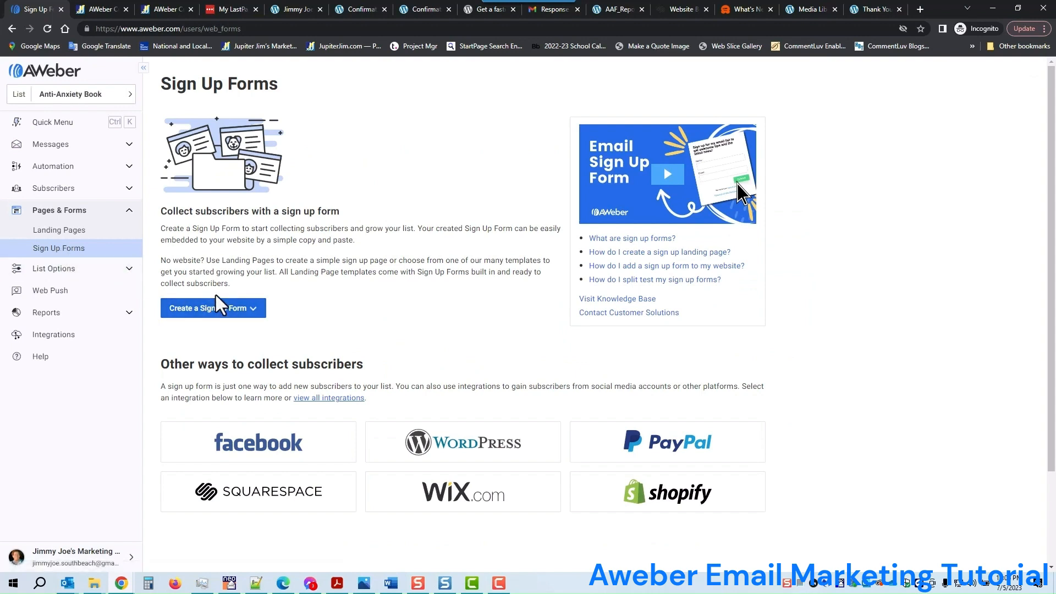
{"action": "left_click", "coordinate": [218, 308]}
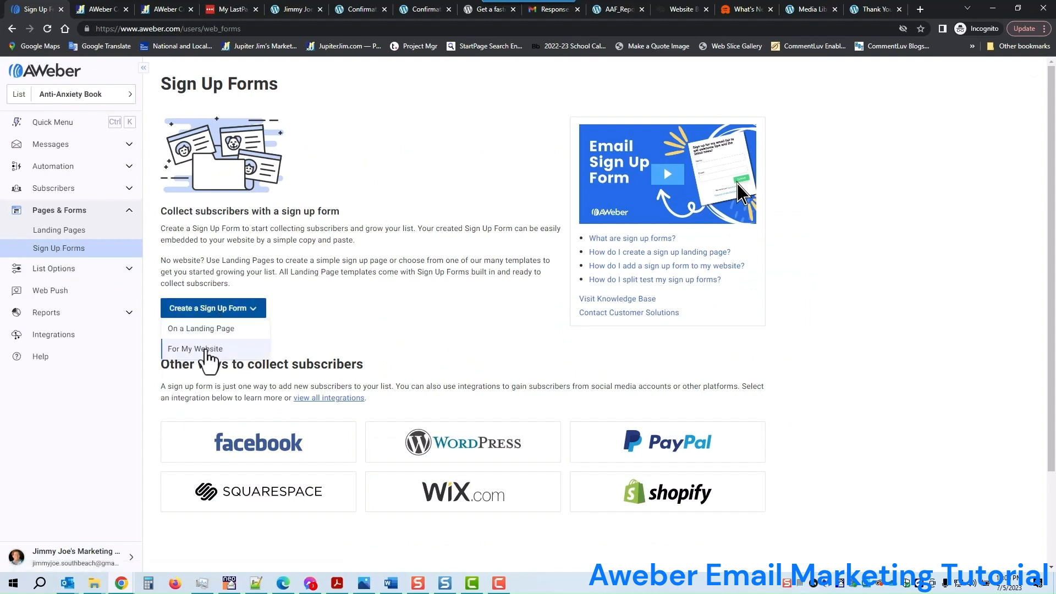
{"action": "left_click", "coordinate": [205, 350]}
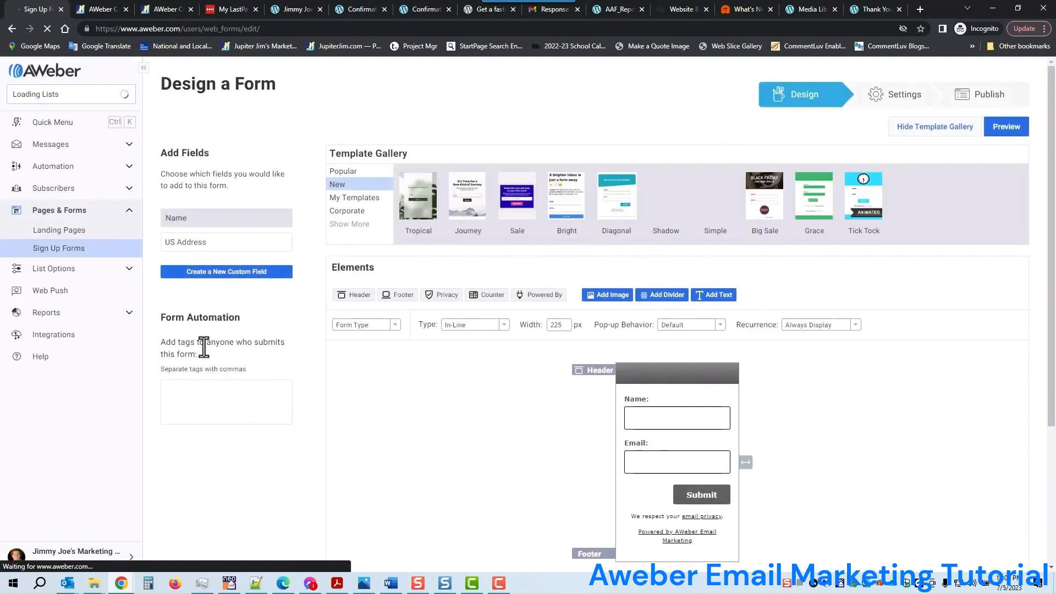
Load the popular Grace form template in its blue colour variant.
{"action": "left_click", "coordinate": [344, 171]}
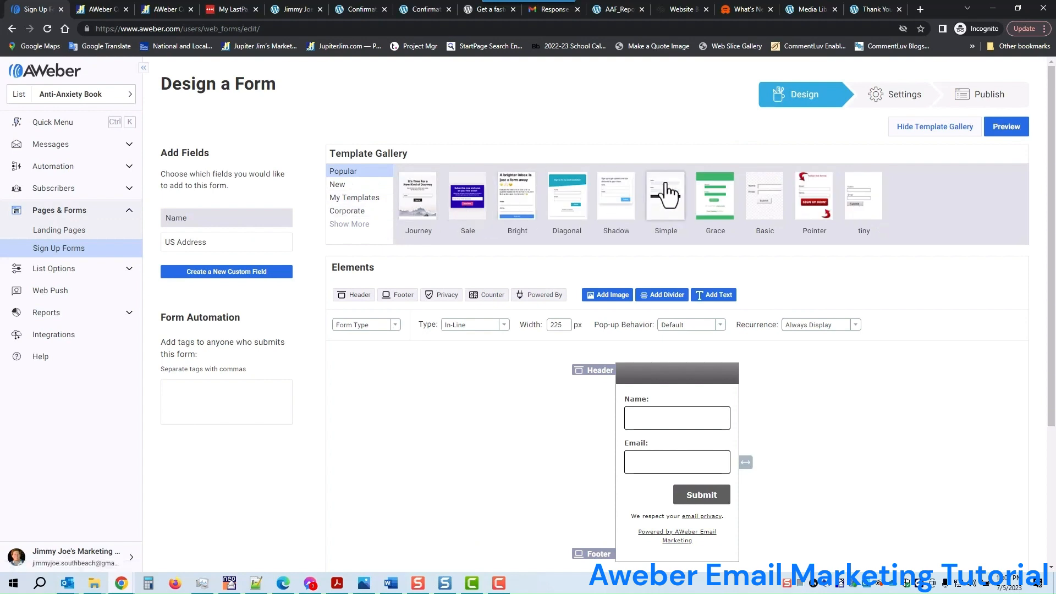
{"action": "left_click", "coordinate": [717, 201]}
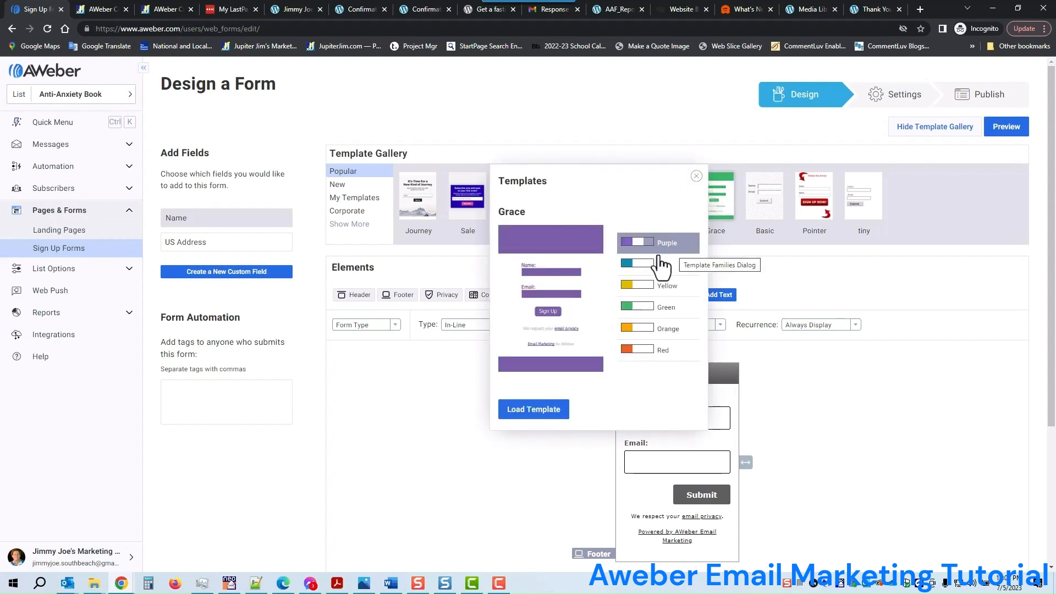
{"action": "left_click", "coordinate": [630, 272]}
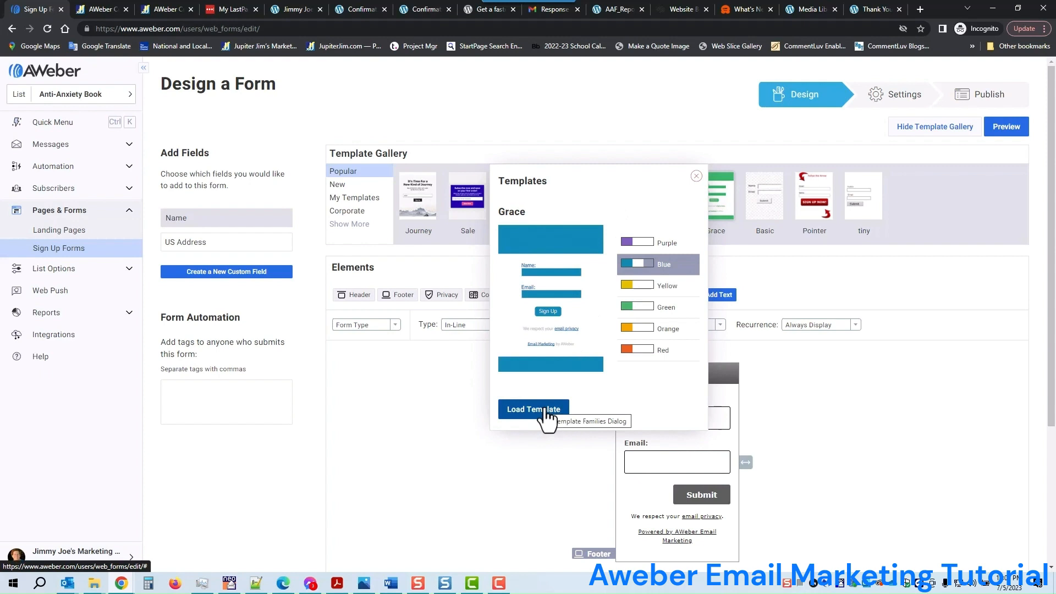
{"action": "mouse_move", "coordinate": [574, 181]}
{"action": "left_mouse_down"}
{"action": "mouse_move", "coordinate": [581, 255]}
{"action": "mouse_move", "coordinate": [579, 180]}
{"action": "left_mouse_up"}
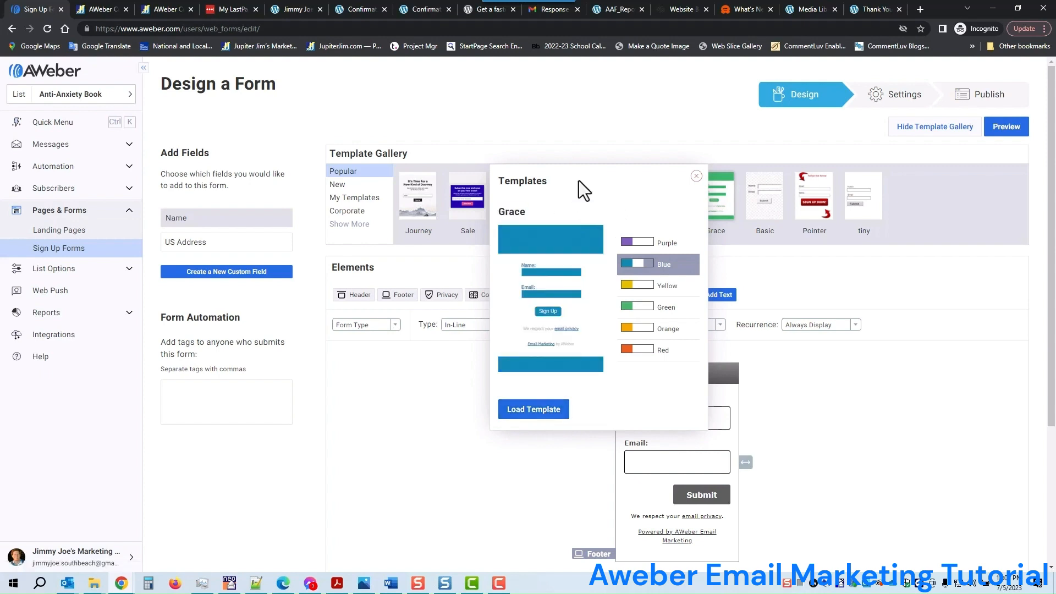
{"action": "left_click", "coordinate": [532, 413]}
Add the text "Get Your Free Report" to the form header and center it.
{"action": "scroll", "coordinate": [831, 403], "scroll_direction": "down", "scroll_amount": 1}
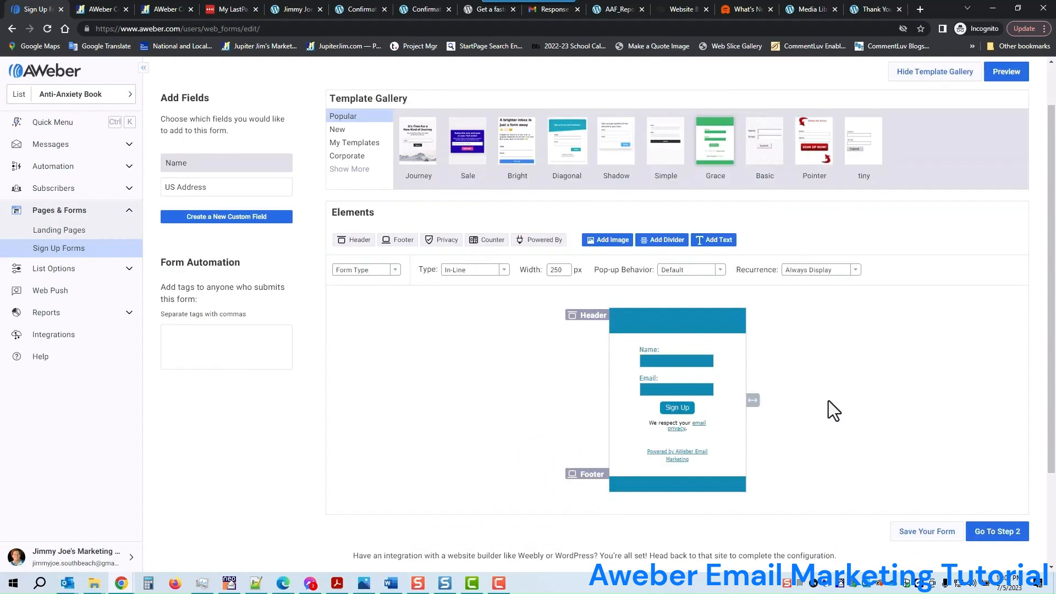
{"action": "left_click", "coordinate": [632, 322]}
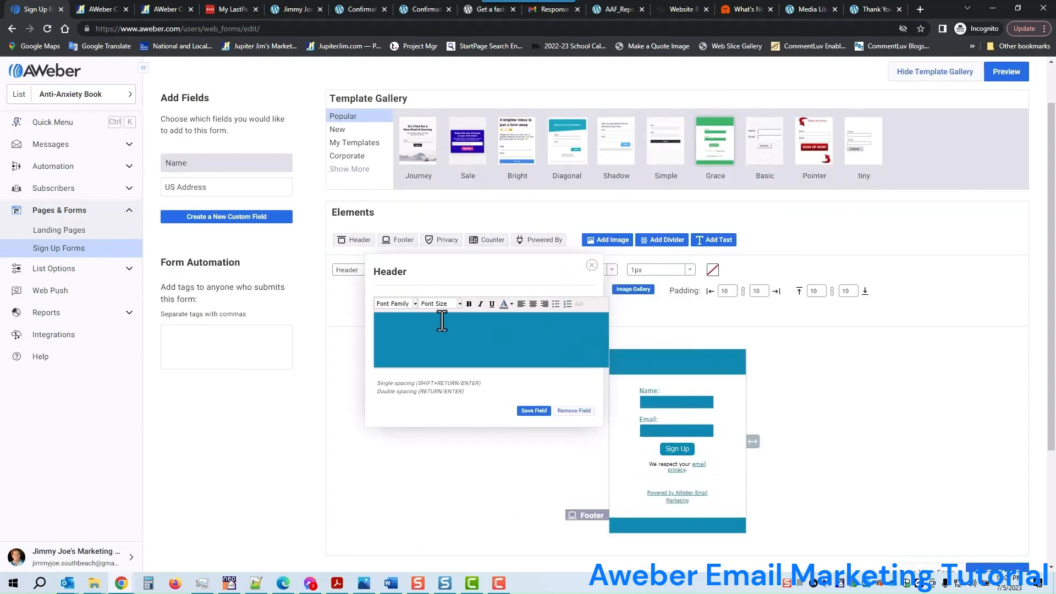
{"action": "left_click", "coordinate": [448, 332]}
{"action": "type", "text": "Get Your Free Report"}
{"action": "left_click", "coordinate": [532, 304]}
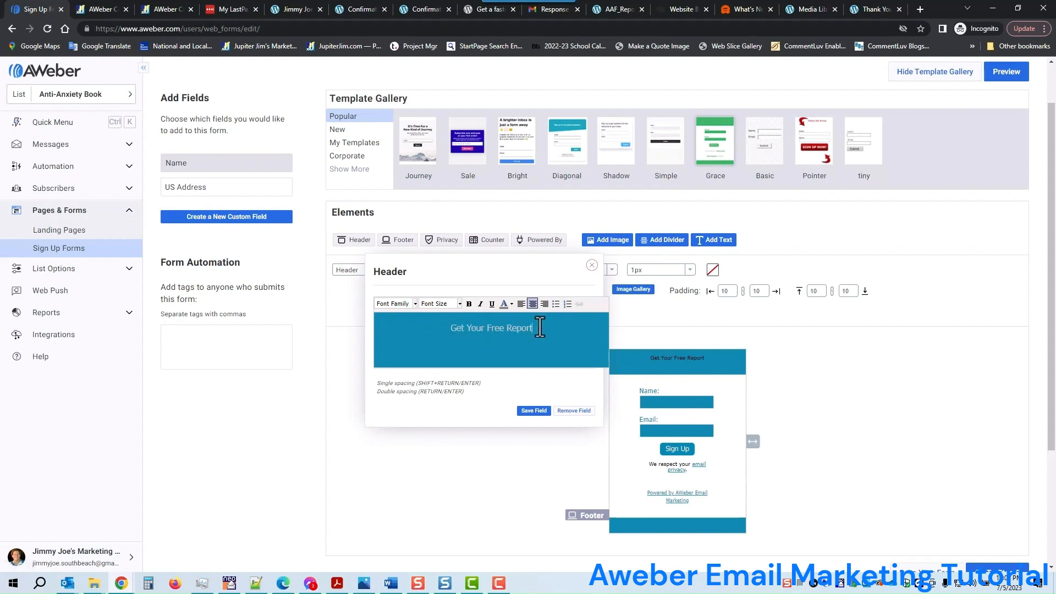
Format the "Get Your Free Report" header text in Trebuchet MS at 18px.
{"action": "left_click", "coordinate": [413, 305]}
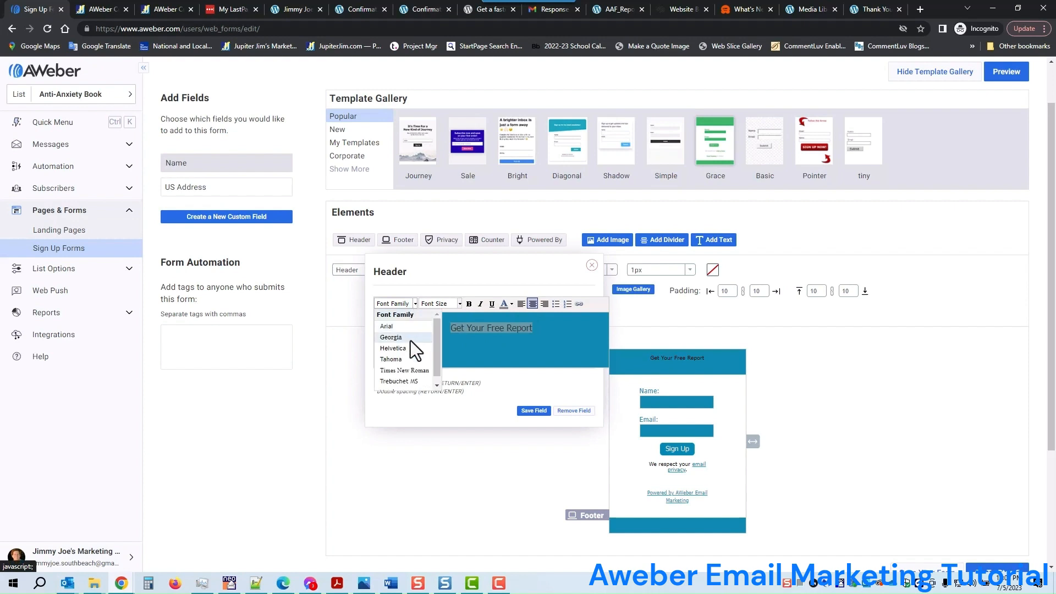
{"action": "left_click", "coordinate": [403, 380]}
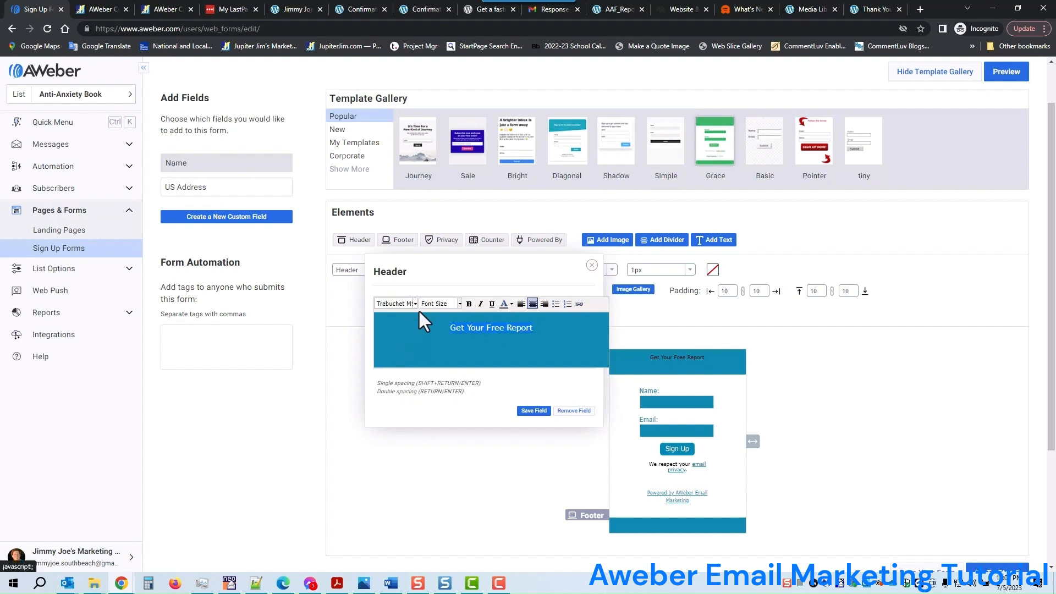
{"action": "left_click", "coordinate": [459, 303]}
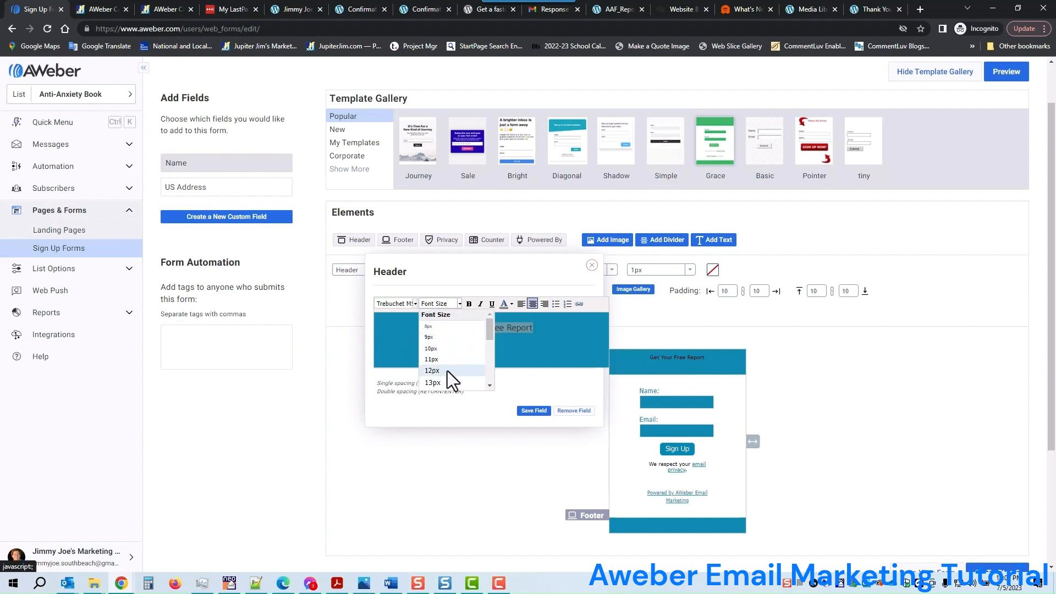
{"action": "scroll", "coordinate": [447, 384], "scroll_direction": "down", "scroll_amount": 2}
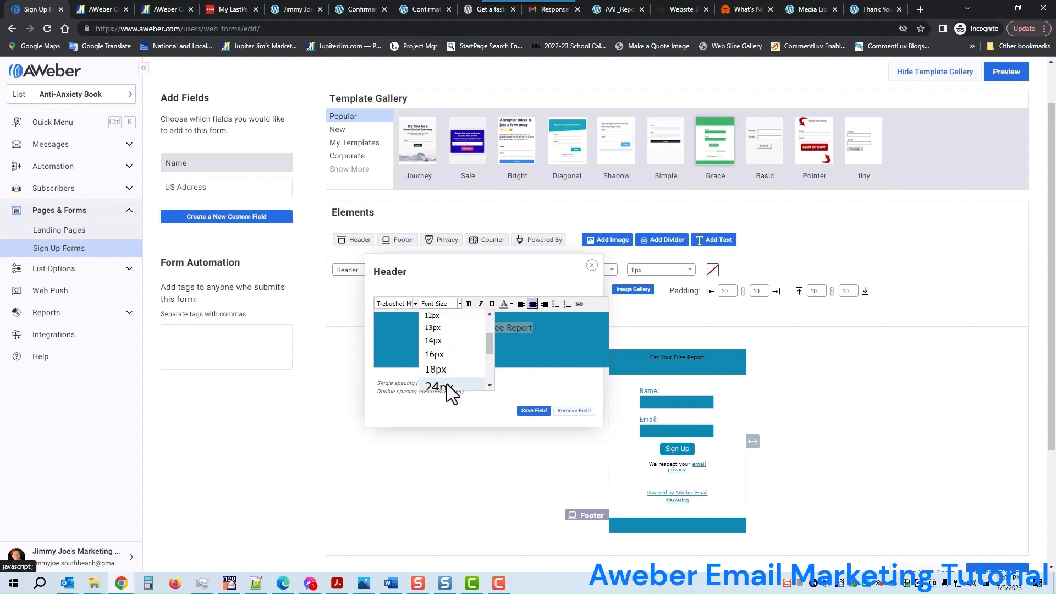
{"action": "left_click", "coordinate": [447, 354]}
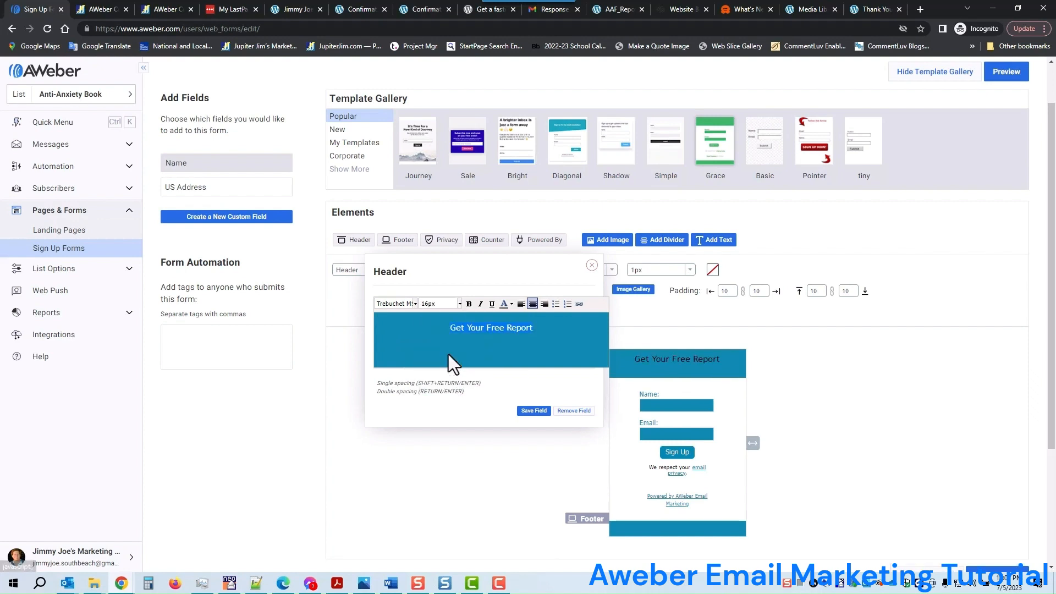
{"action": "left_click", "coordinate": [458, 303]}
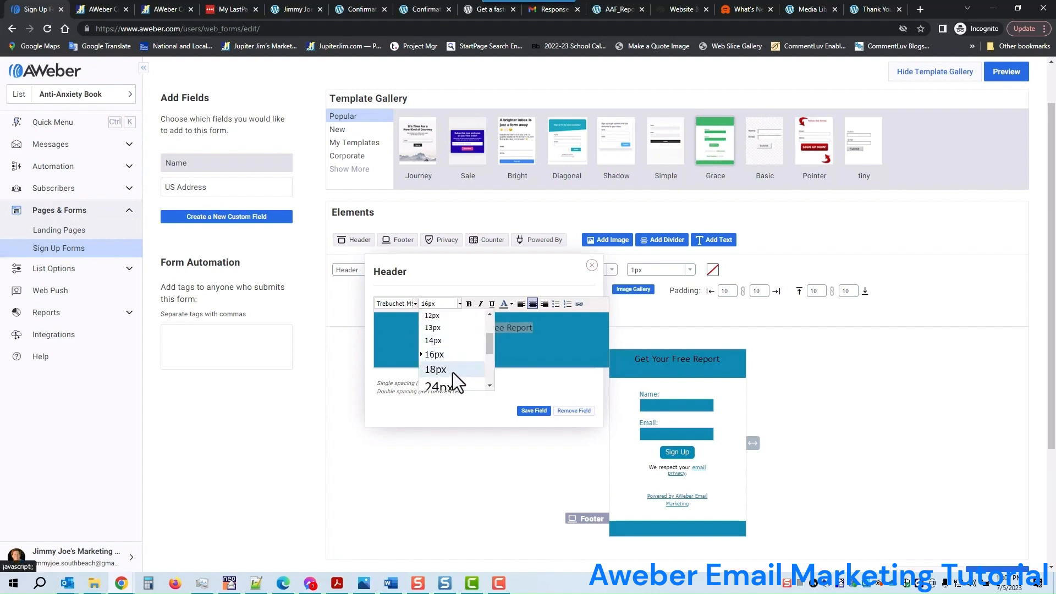
{"action": "left_click", "coordinate": [453, 372]}
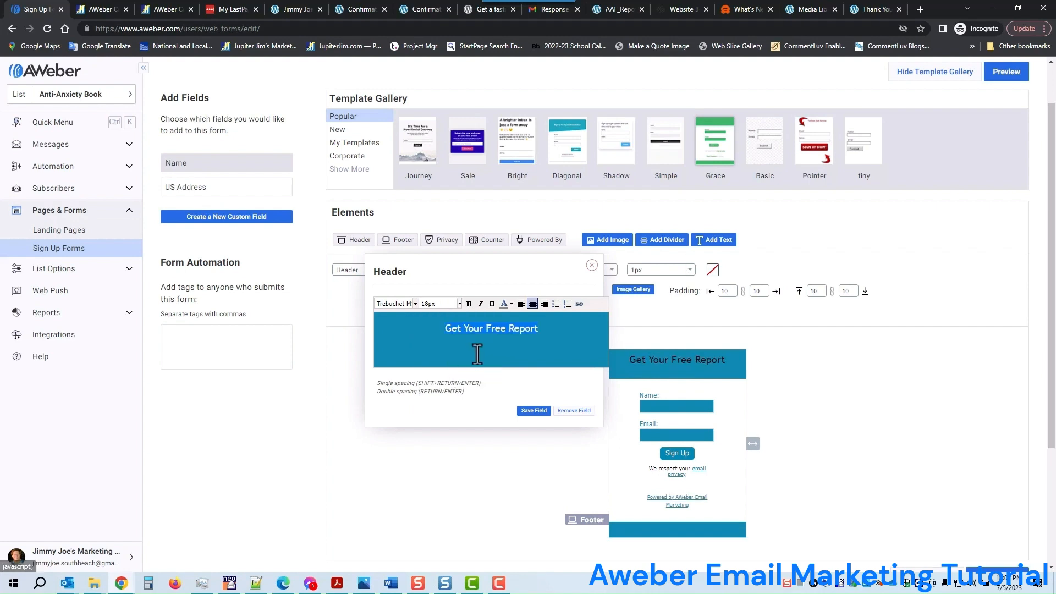
Colour the "Get Your Free Report" header text white and save the header field.
{"action": "left_click", "coordinate": [511, 304]}
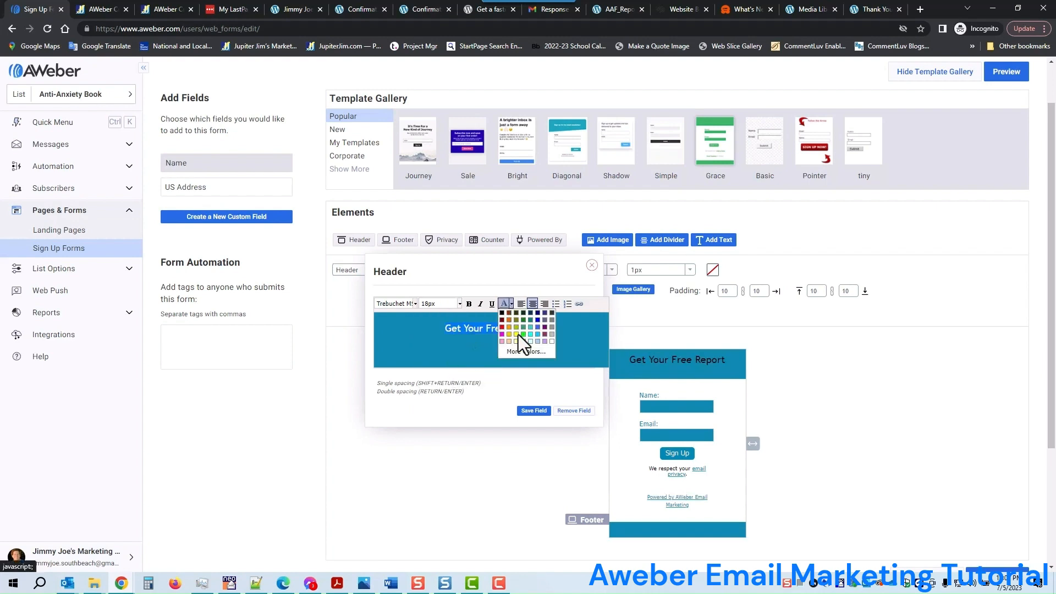
{"action": "left_click", "coordinate": [552, 341]}
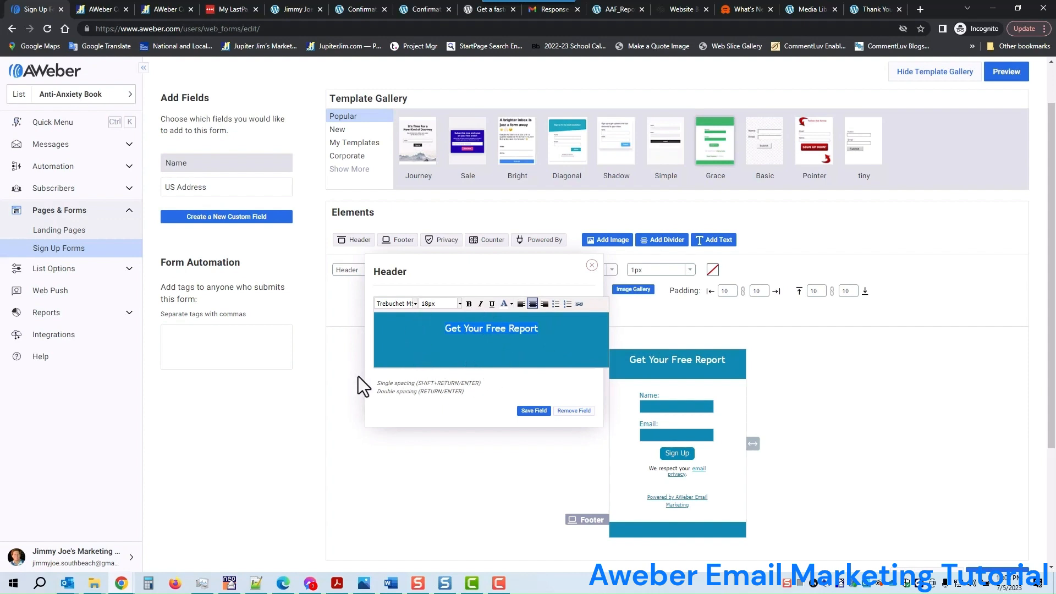
{"action": "left_click_drag", "start_coordinate": [378, 383], "coordinate": [415, 392]}
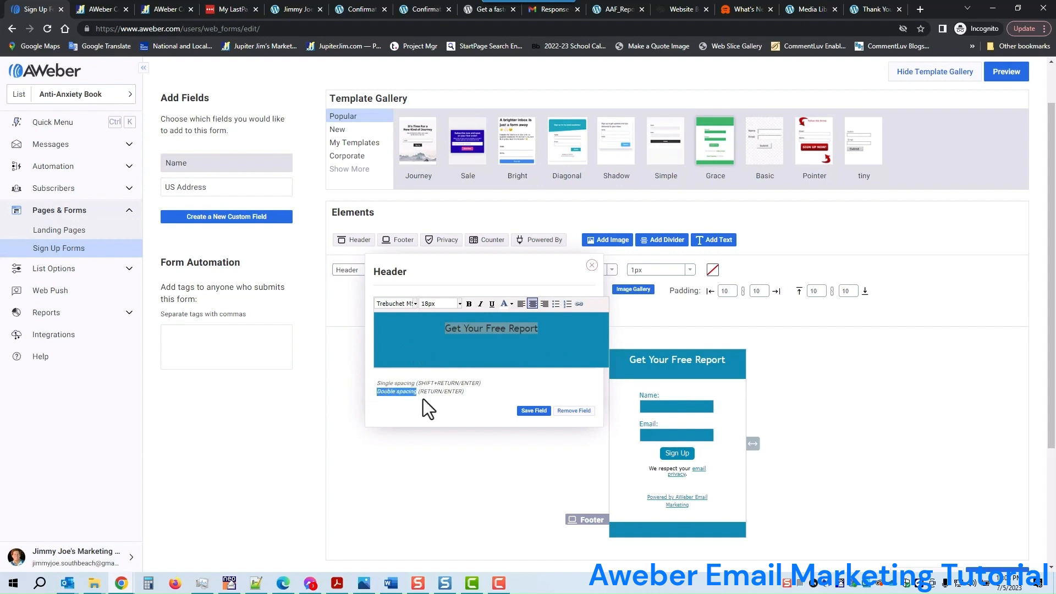
{"action": "left_click", "coordinate": [533, 410]}
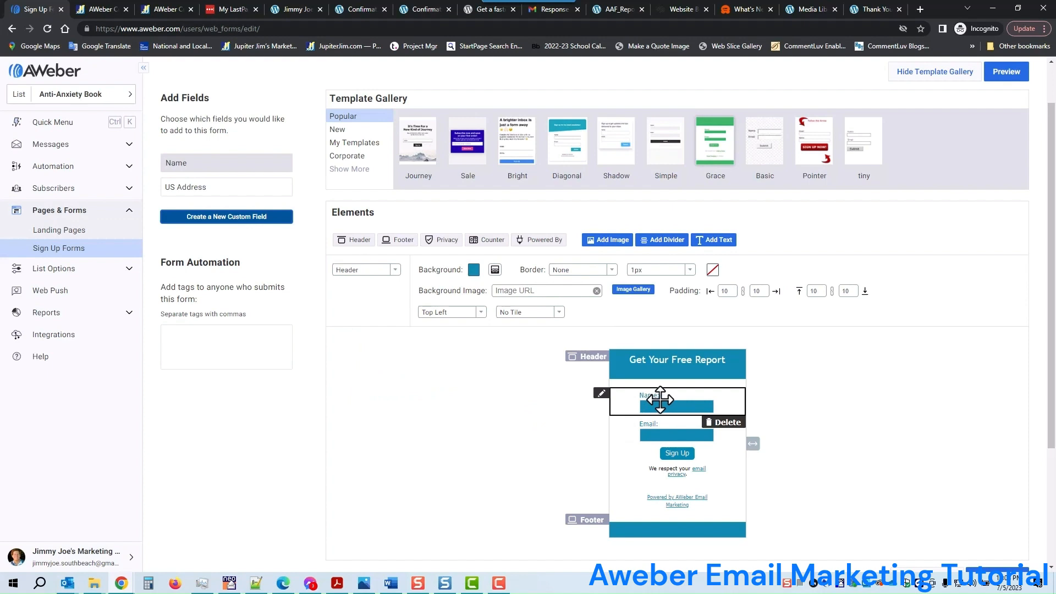
Relabel the form's name field as "First Name:", keeping it collected as a single Full Name field, and save it.
{"action": "left_click", "coordinate": [660, 400]}
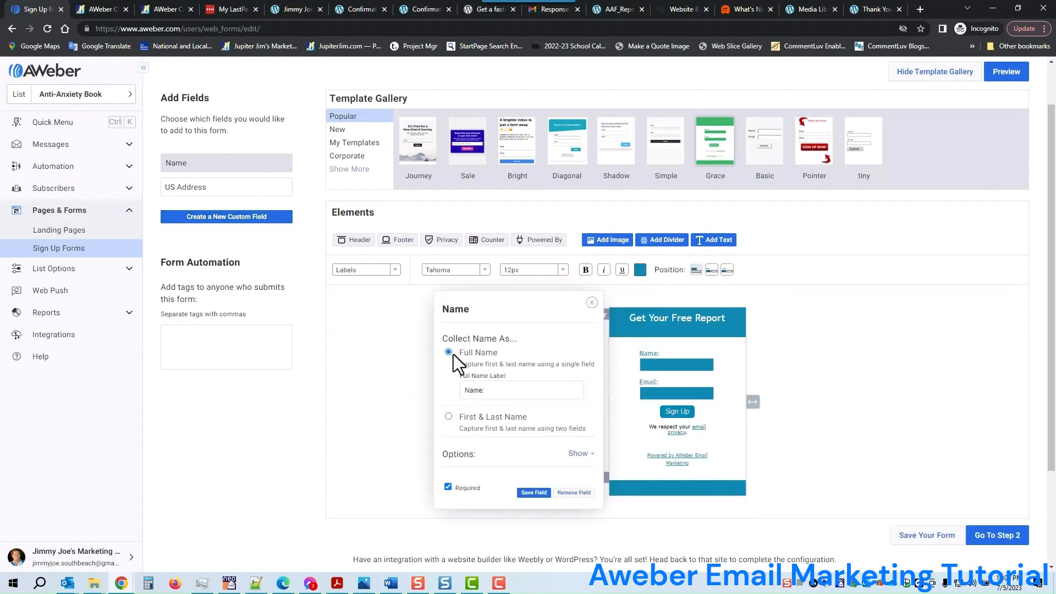
{"action": "left_click", "coordinate": [465, 392]}
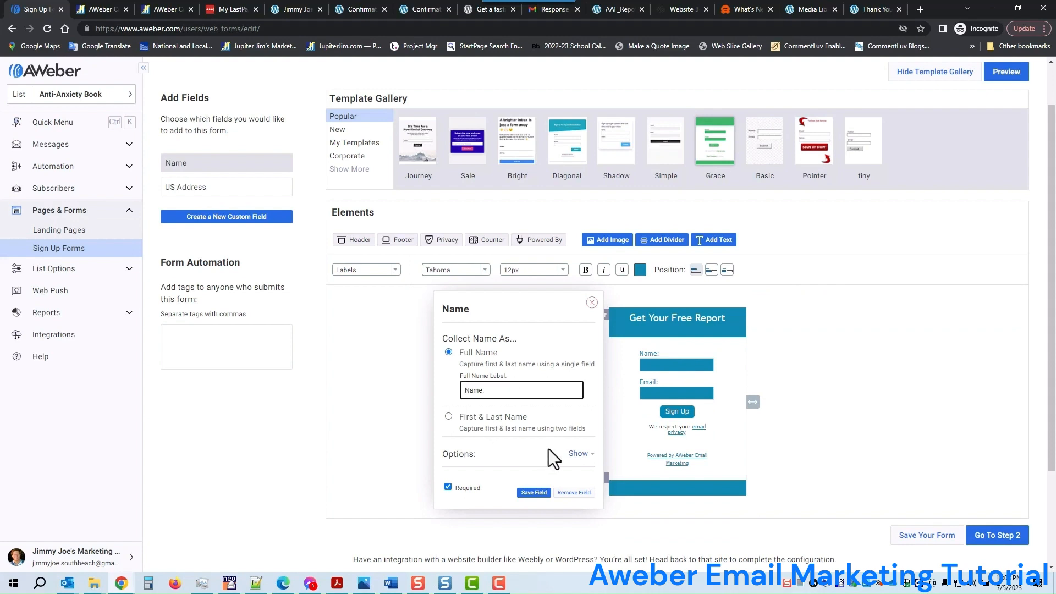
{"action": "type", "text": "Fi"}
{"action": "key", "text": "BackSpace"}
{"action": "type", "text": "ull"}
{"action": "key", "text": "BackSpace"}
{"action": "key", "text": "BackSpace"}
{"action": "key", "text": "BackSpace"}
{"action": "key", "text": "BackSpace"}
{"action": "key", "text": "BackSpace"}
{"action": "type", "text": "First"}
{"action": "left_click", "coordinate": [448, 417]}
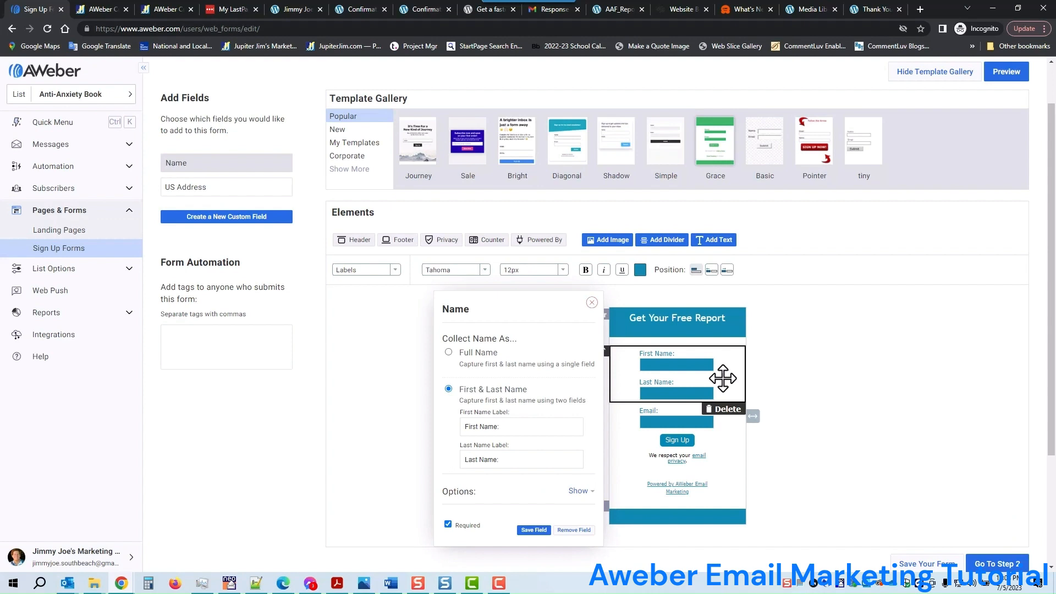
{"action": "left_click", "coordinate": [449, 353]}
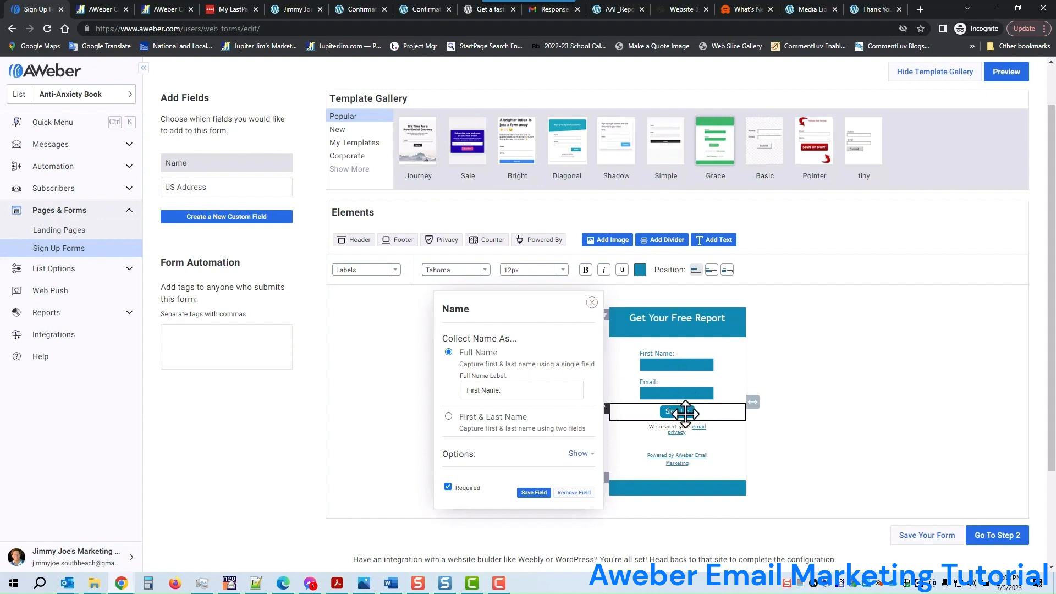
{"action": "left_click", "coordinate": [532, 494]}
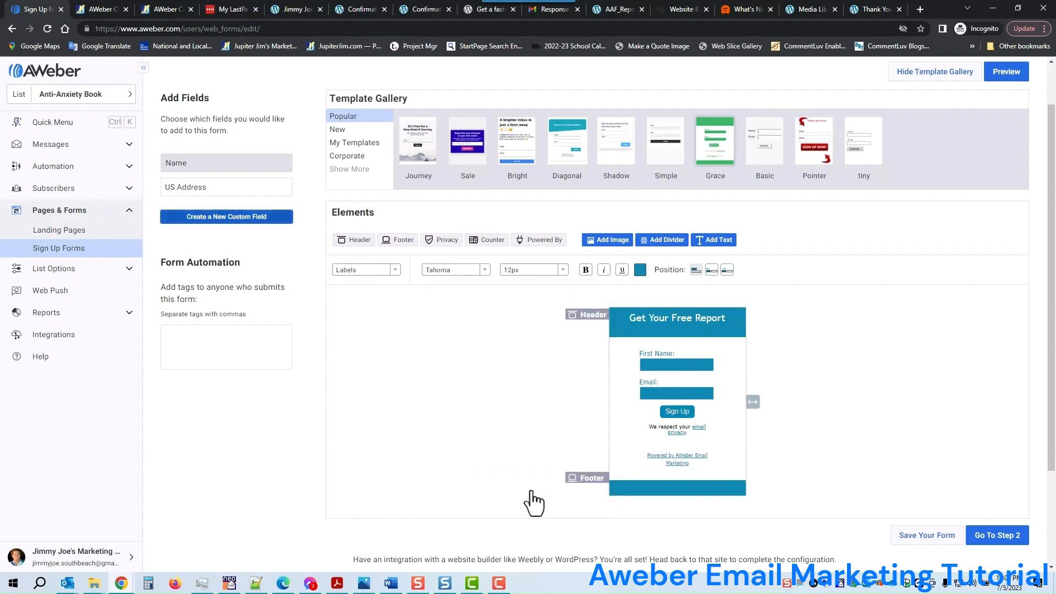
Switch the form's image button to an HTML button reading "Gimme My Free Book" and widen the form to fit the text on one line.
{"action": "left_click", "coordinate": [702, 412]}
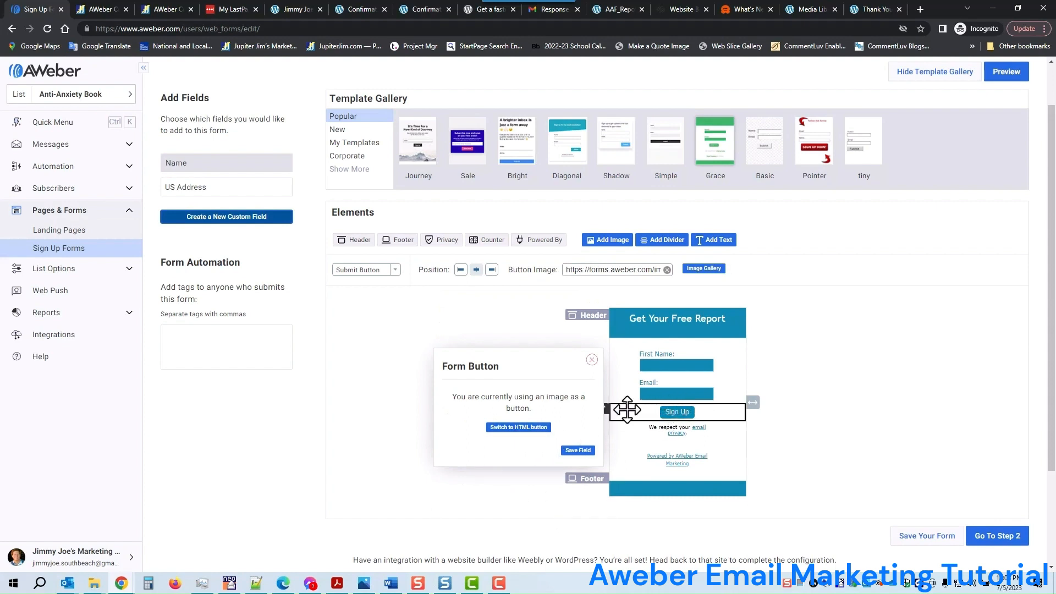
{"action": "left_click_drag", "start_coordinate": [546, 397], "coordinate": [560, 400]}
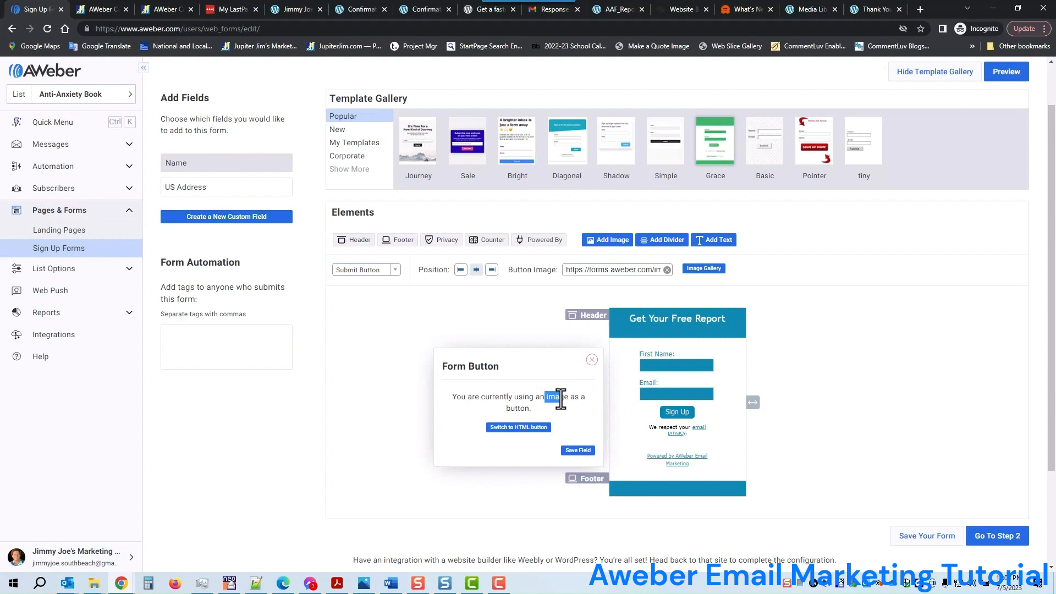
{"action": "left_click", "coordinate": [516, 429]}
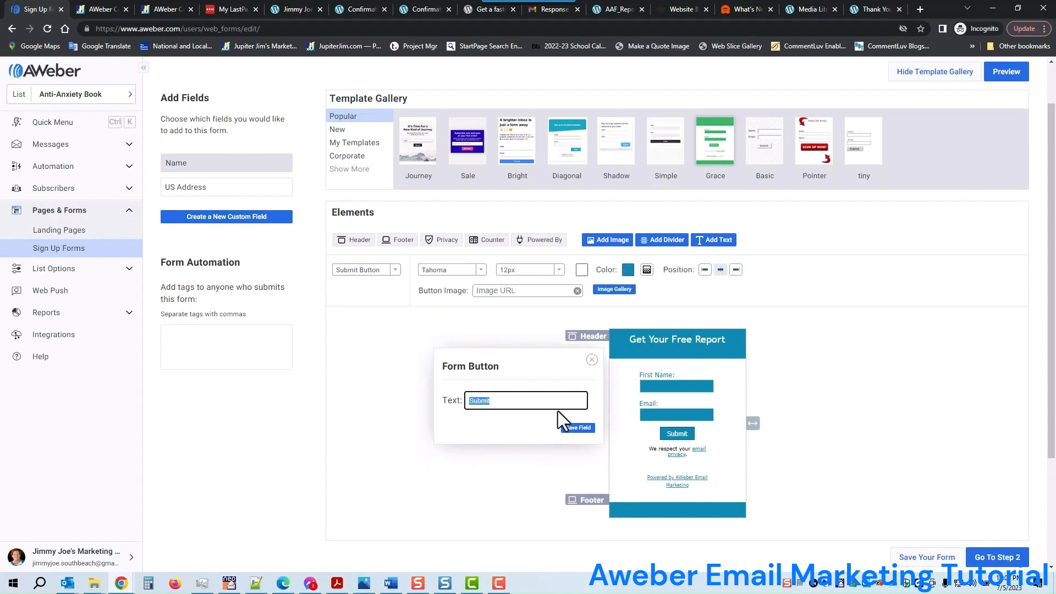
{"action": "type", "text": "Gimme My Fr"}
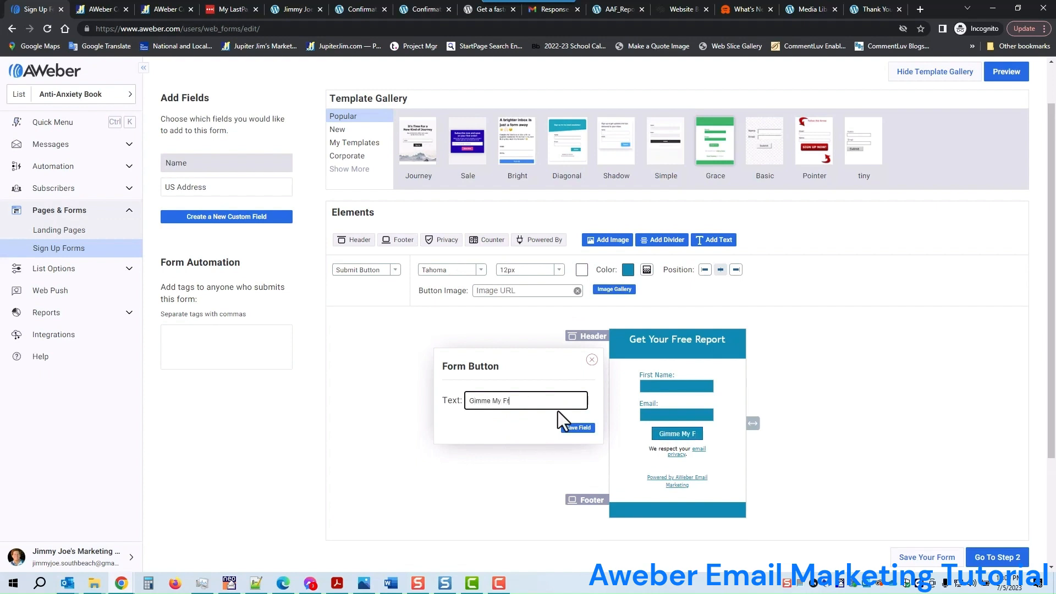
{"action": "type", "text": "ee Book"}
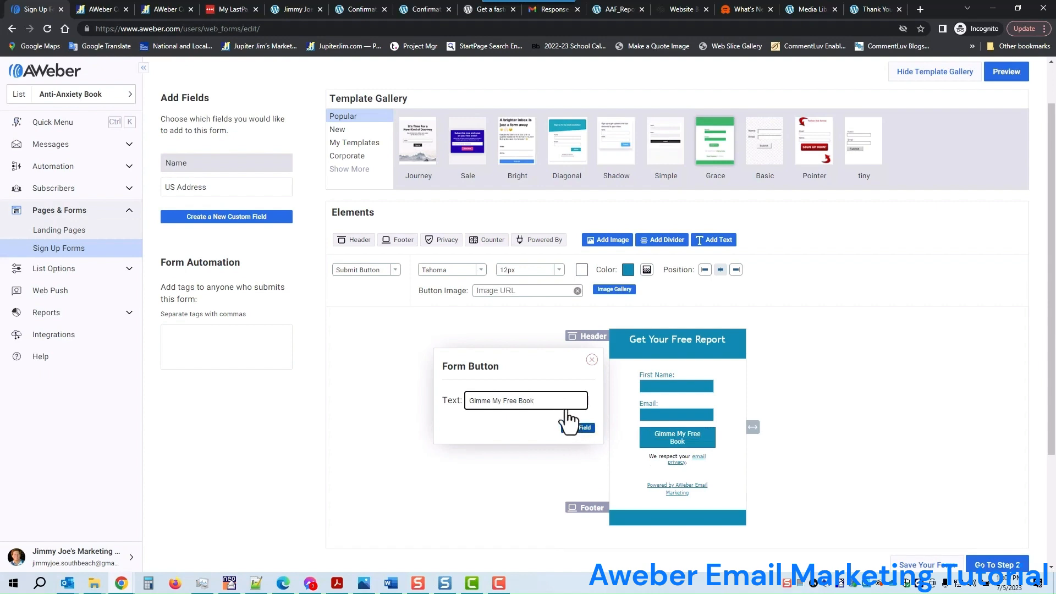
{"action": "left_click", "coordinate": [575, 426]}
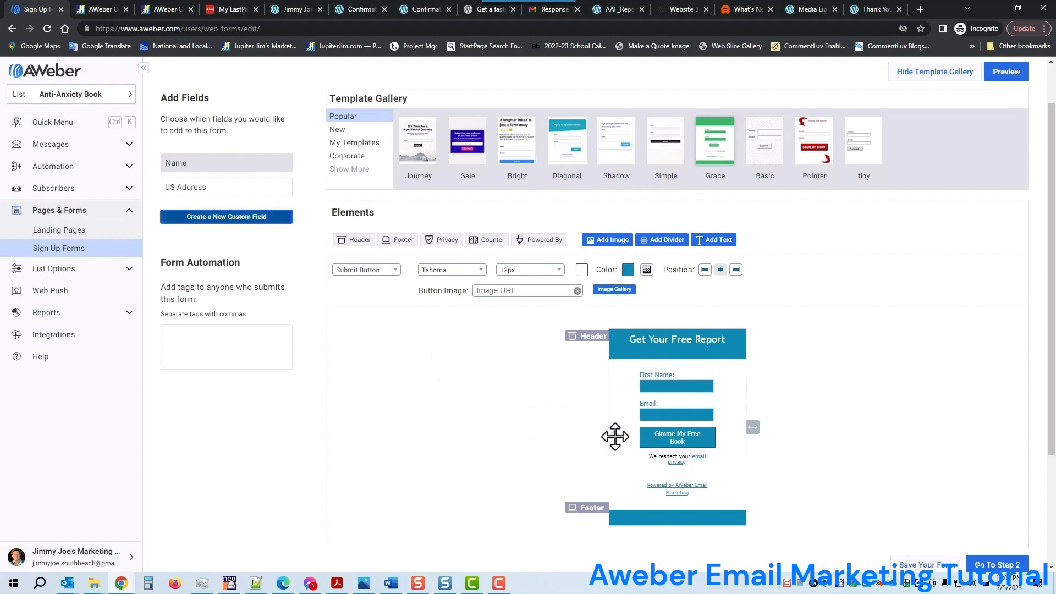
{"action": "left_click_drag", "start_coordinate": [754, 429], "coordinate": [790, 422]}
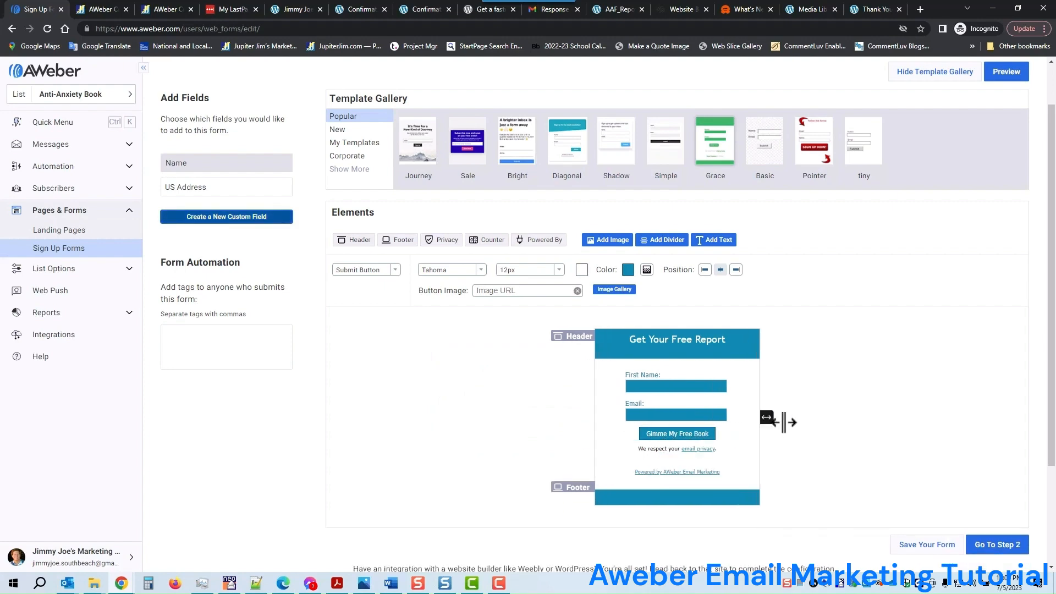